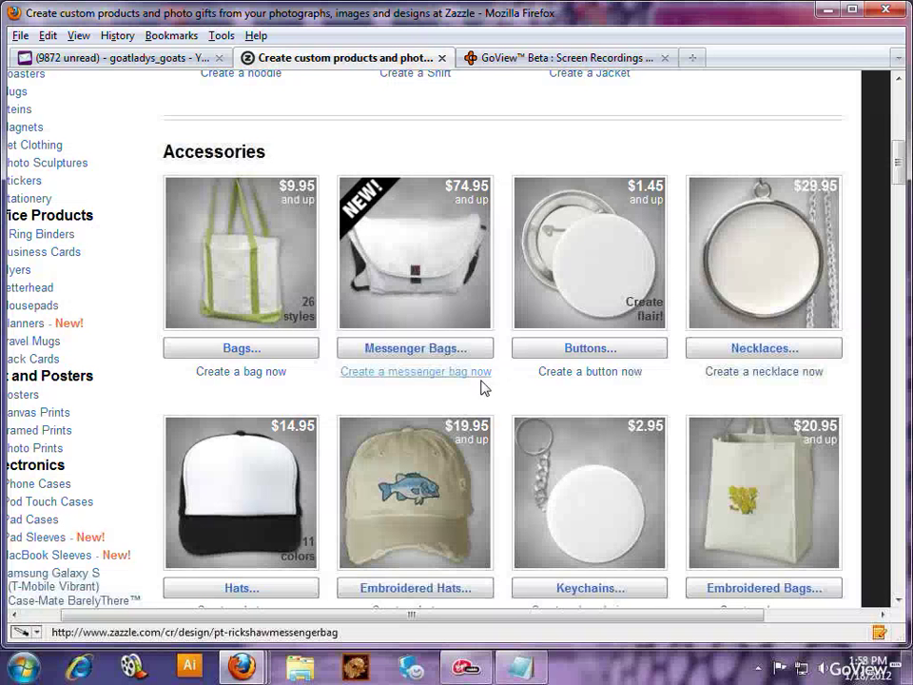
# Start a new Rickshaw Messenger Bag from Accessories and dismiss the Get Started popup.
pyautogui.click(482, 386)
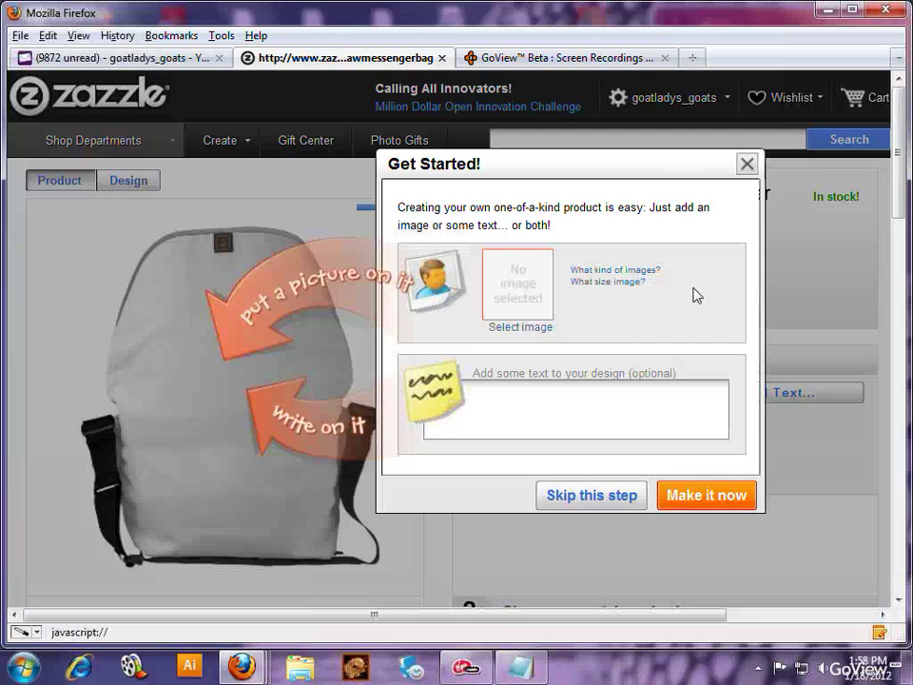
pyautogui.press('Escape')
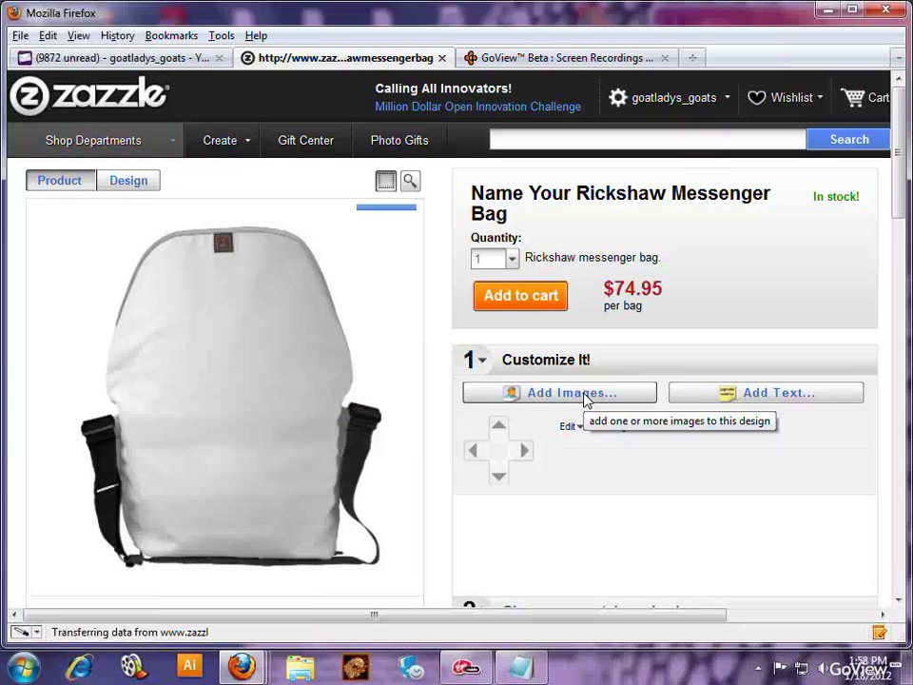
# Add the Sunflowers background image to the bag and show the flat print layout.
pyautogui.click(585, 399)
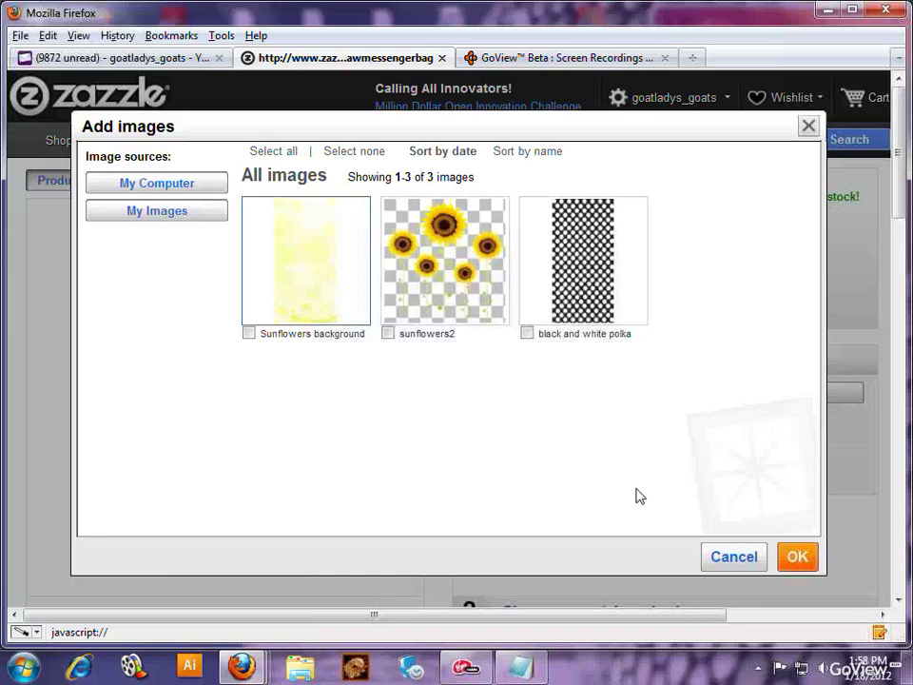
pyautogui.click(793, 570)
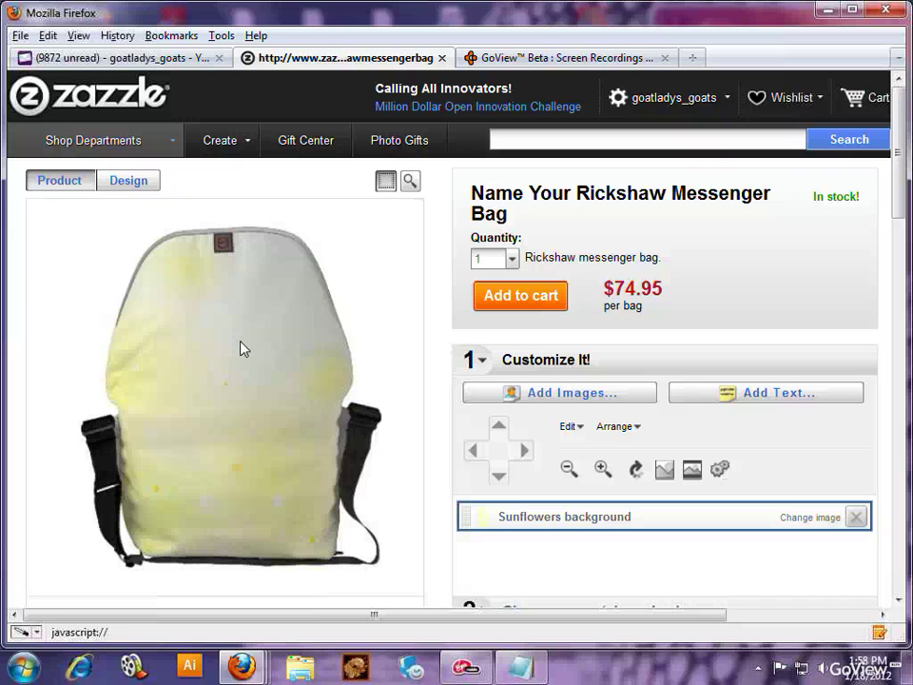
pyautogui.click(153, 186)
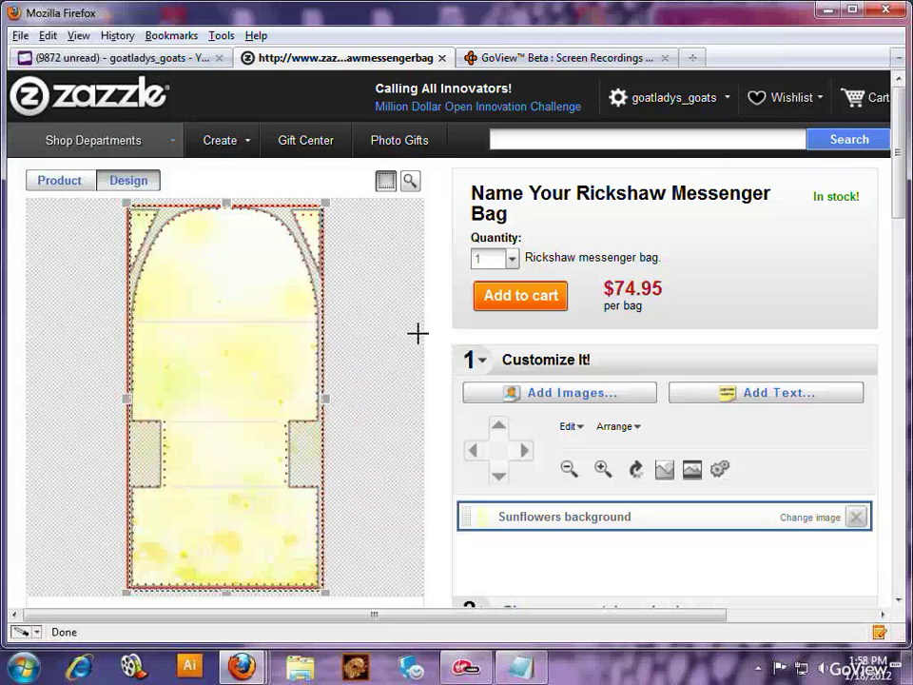
# Add the sunflowers2 image and nudge it up toward the bag's top flap.
pyautogui.click(526, 393)
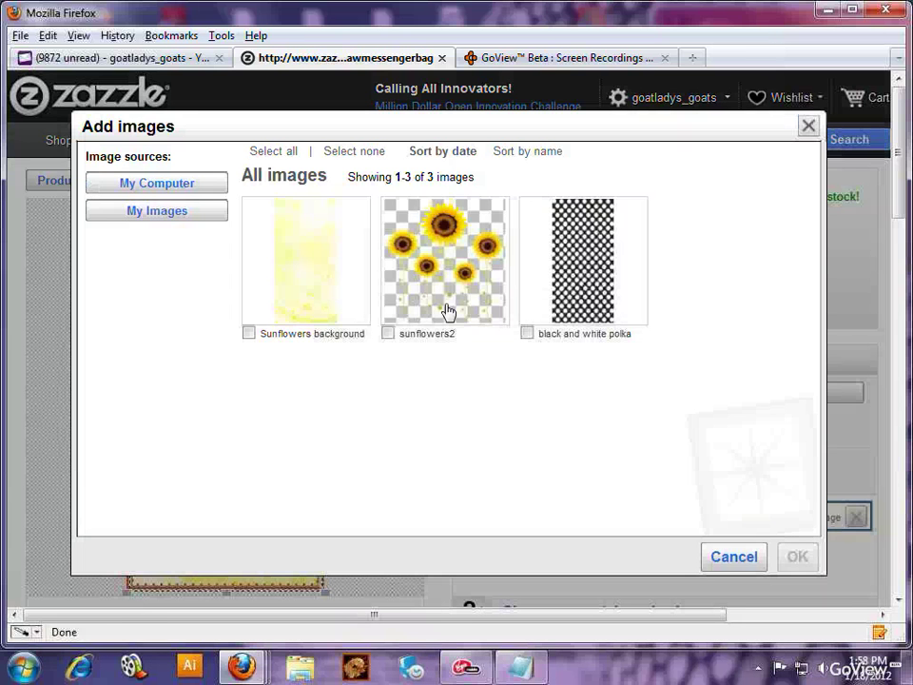
pyautogui.click(448, 312)
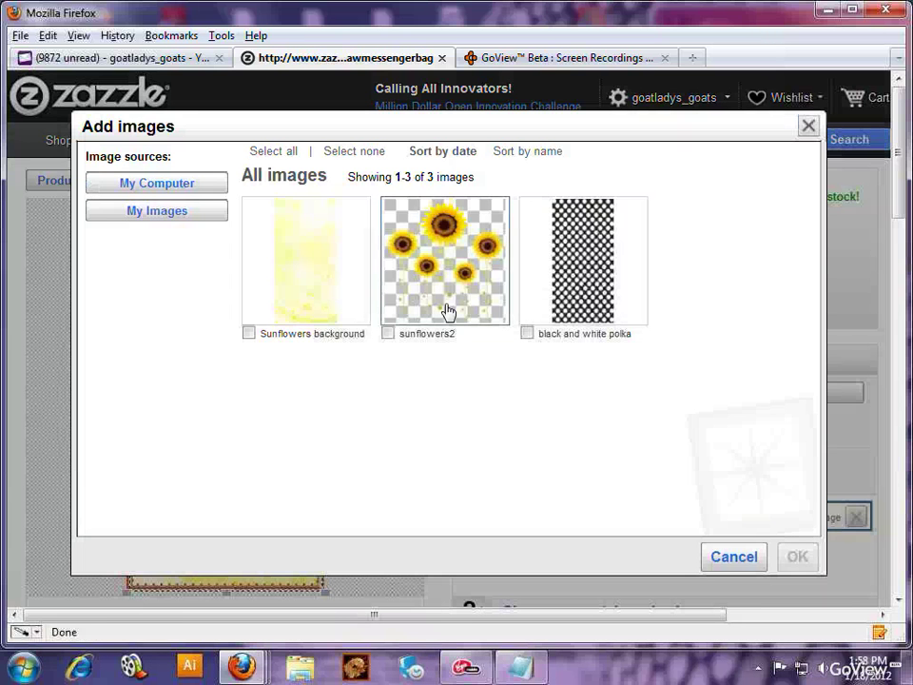
pyautogui.click(797, 559)
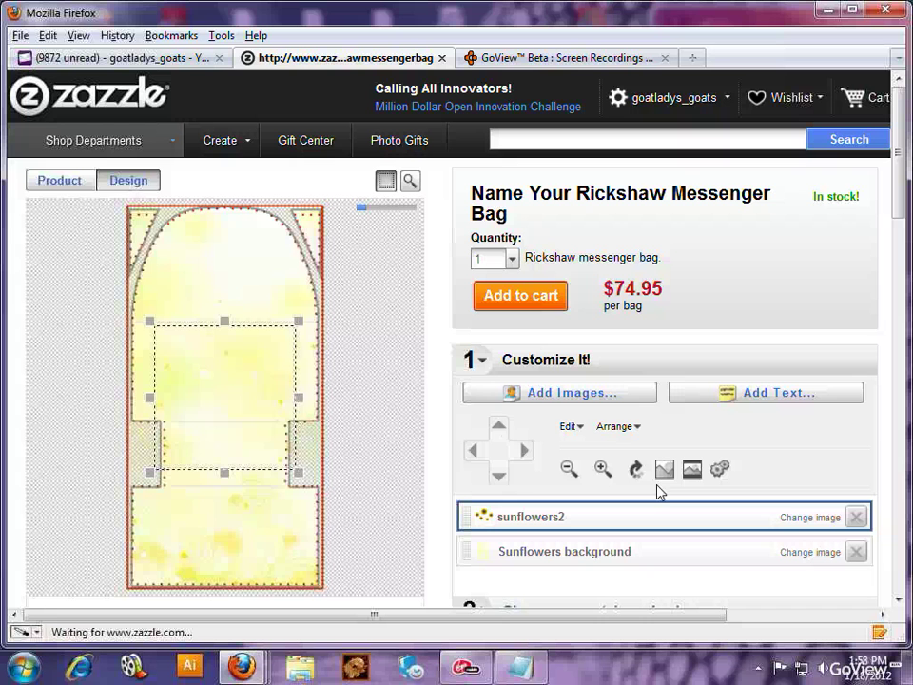
pyautogui.click(504, 430)
pyautogui.click(504, 430)
pyautogui.click(504, 429)
pyautogui.click(504, 429)
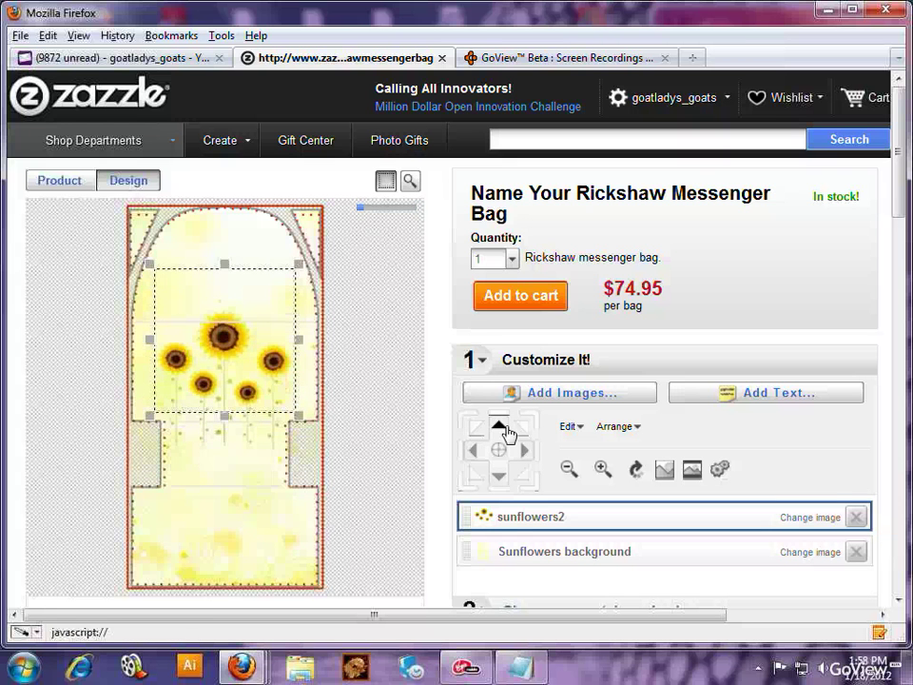
pyautogui.click(504, 430)
pyautogui.click(504, 429)
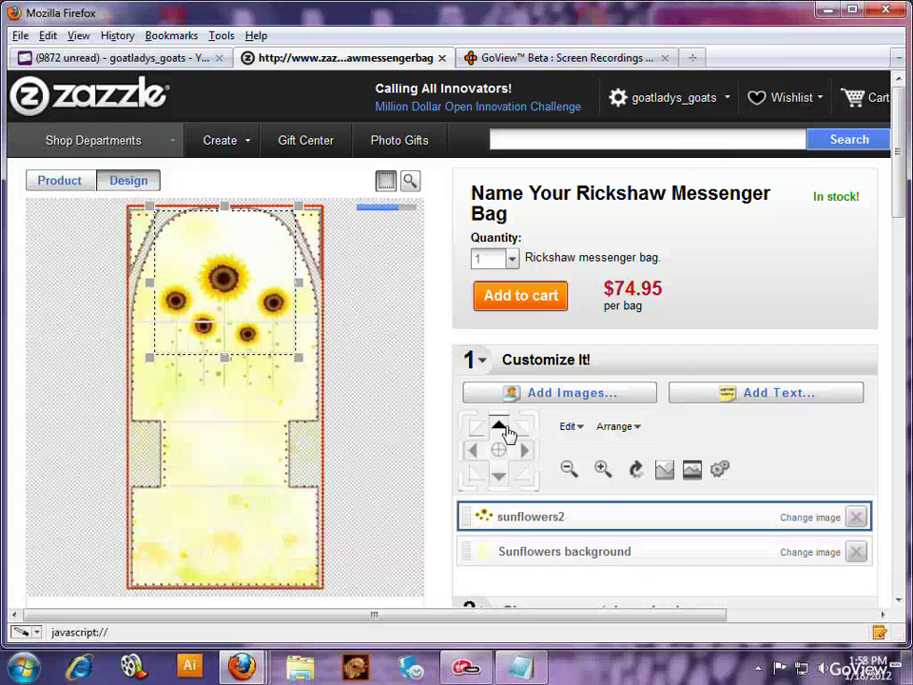
pyautogui.click(504, 430)
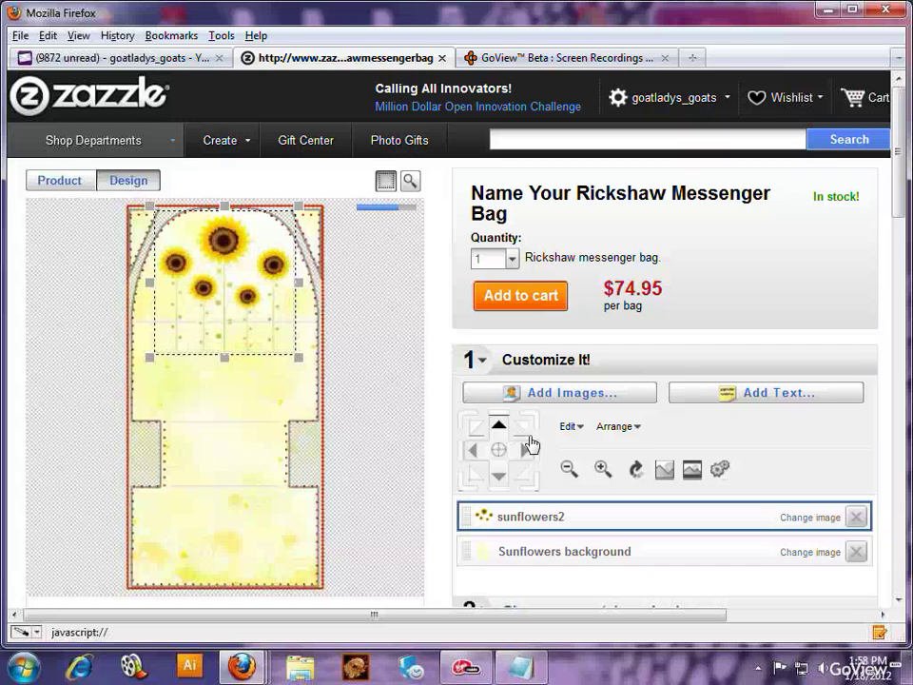
# Rotate sunflowers2 upside down, zoom it out three steps, and nudge it up slightly.
pyautogui.click(636, 470)
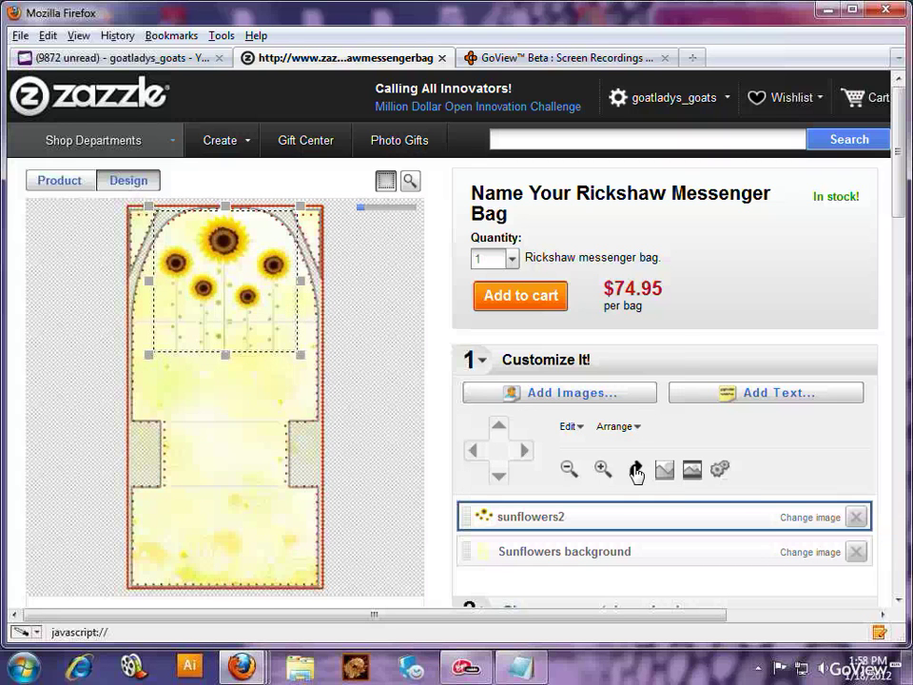
pyautogui.click(636, 470)
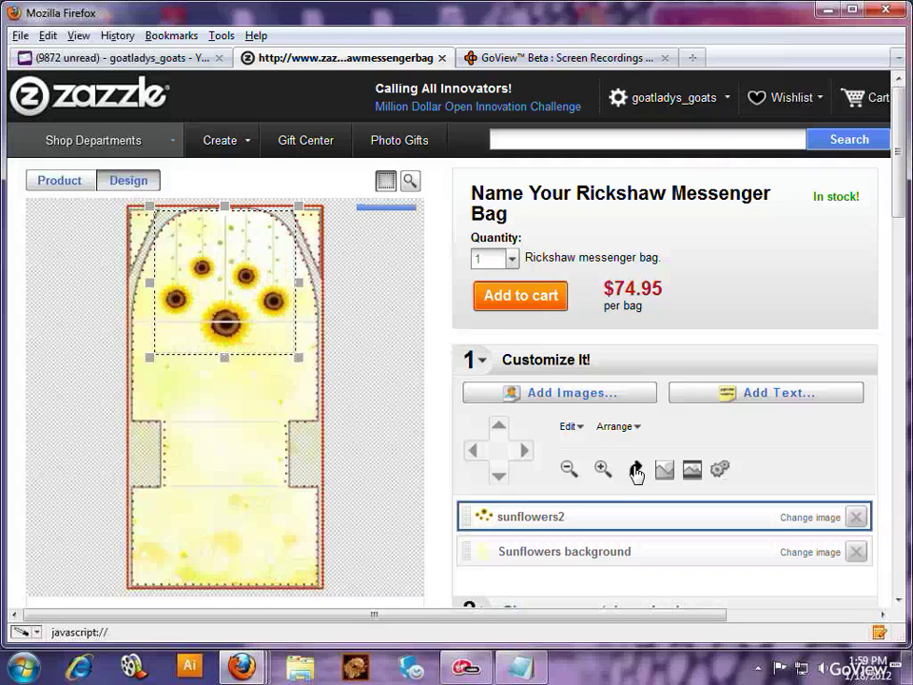
pyautogui.click(569, 469)
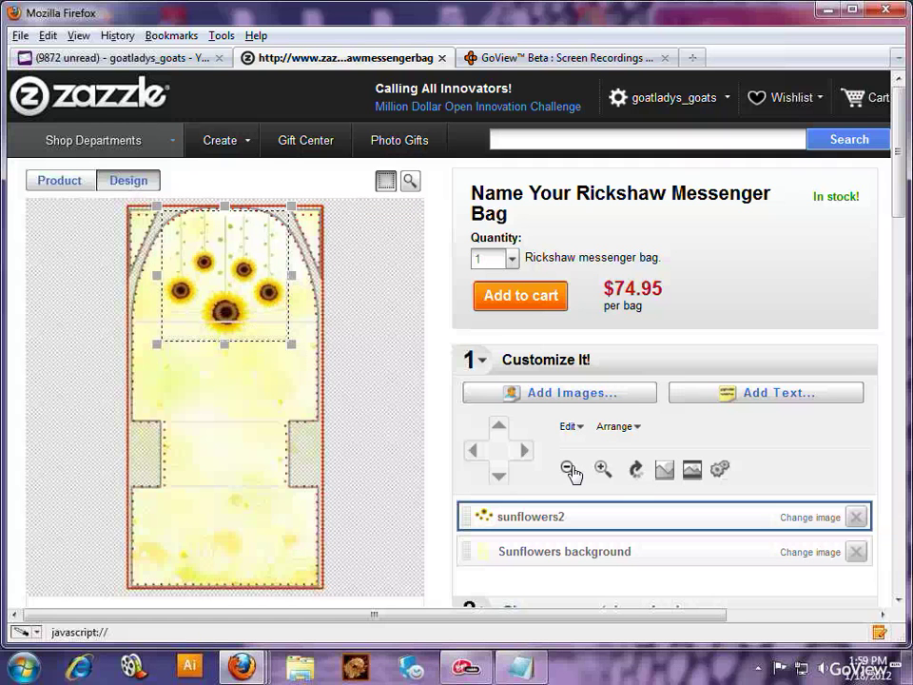
pyautogui.click(568, 468)
pyautogui.click(569, 469)
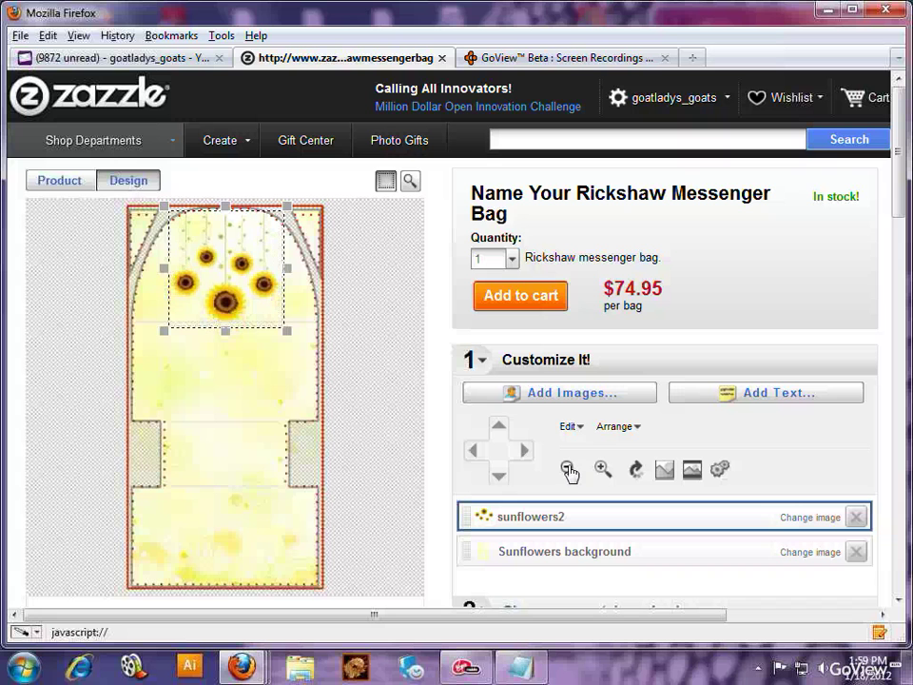
pyautogui.moveTo(510, 428)
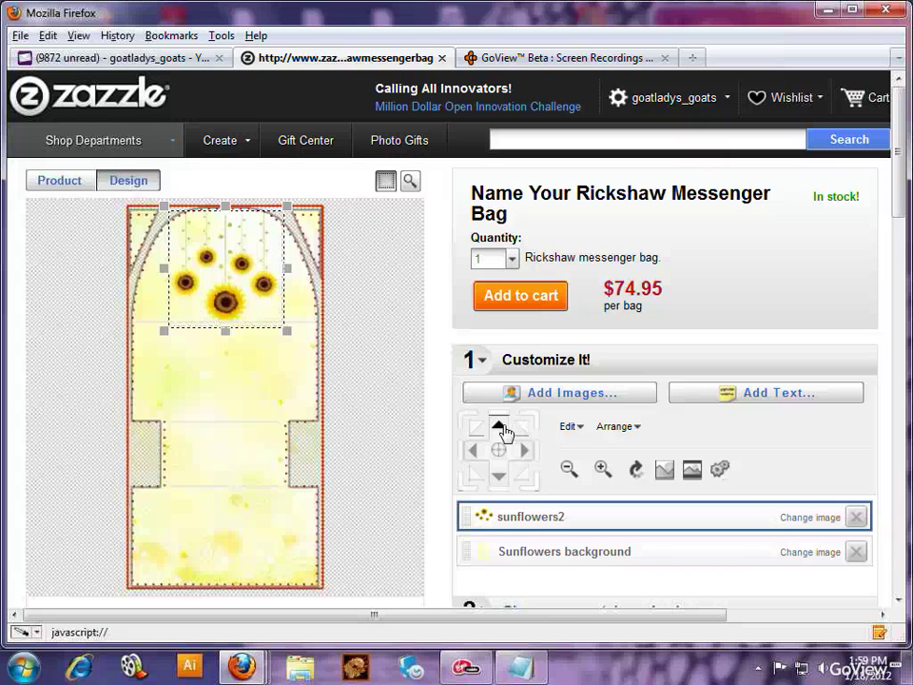
pyautogui.click(502, 429)
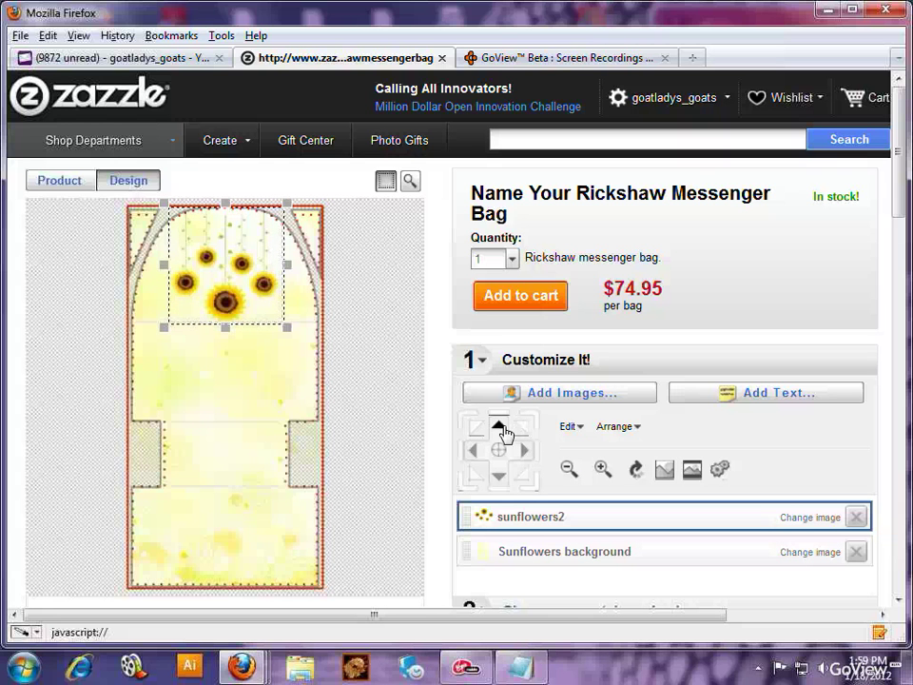
pyautogui.click(418, 450)
# Add a second sunflowers2 copy, zoom it out three steps, nudge it up, then preview the product.
pyautogui.click(560, 399)
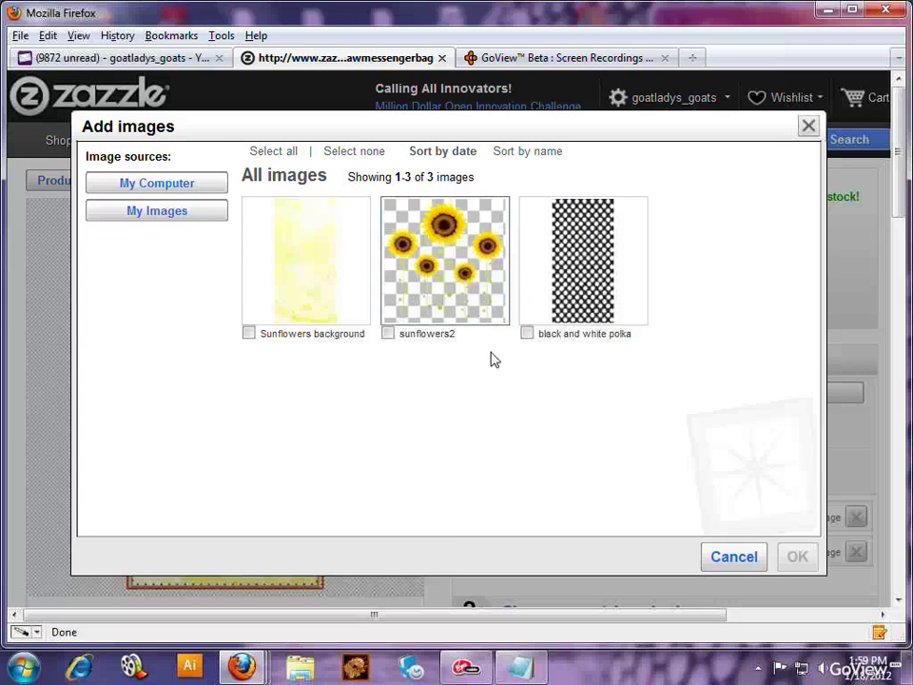
pyautogui.click(388, 333)
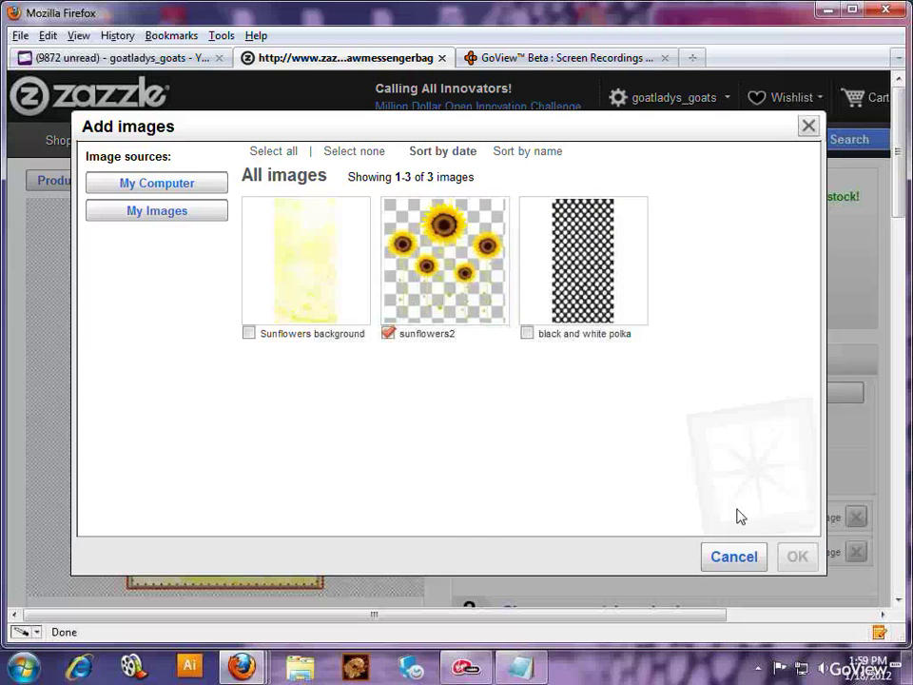
pyautogui.click(797, 556)
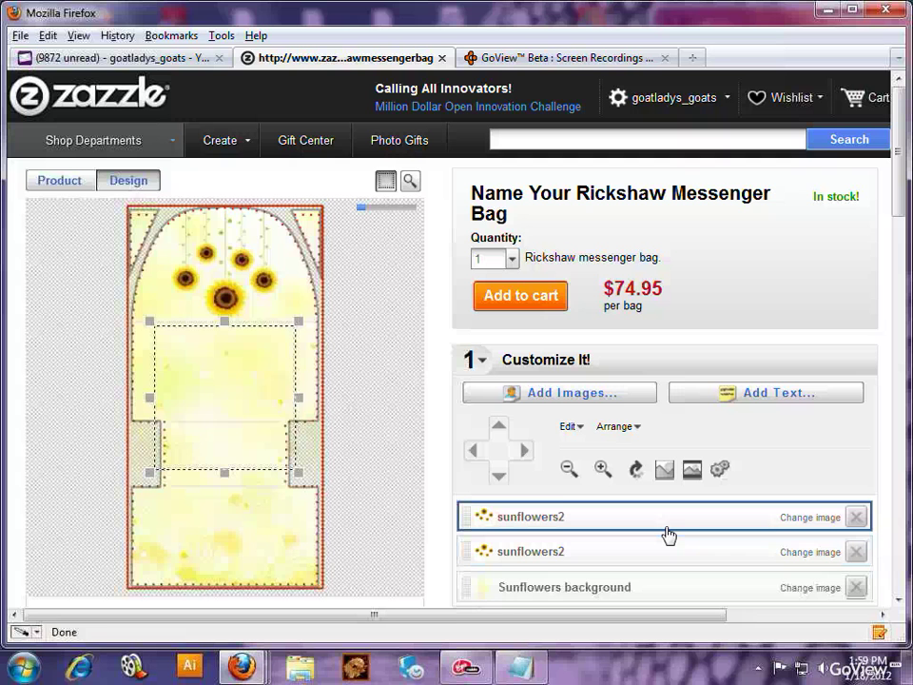
pyautogui.click(568, 469)
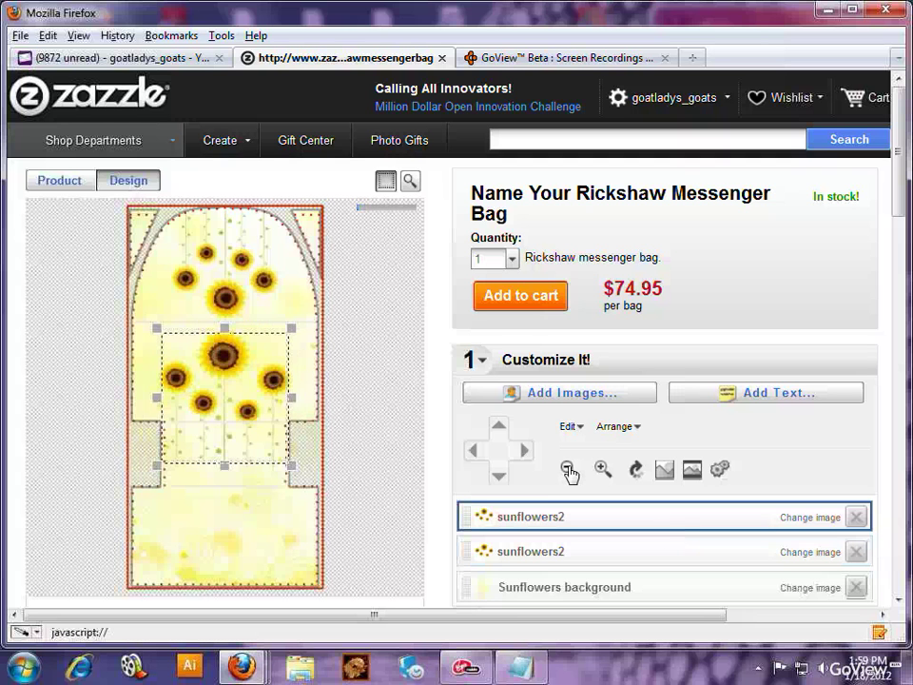
pyautogui.click(568, 469)
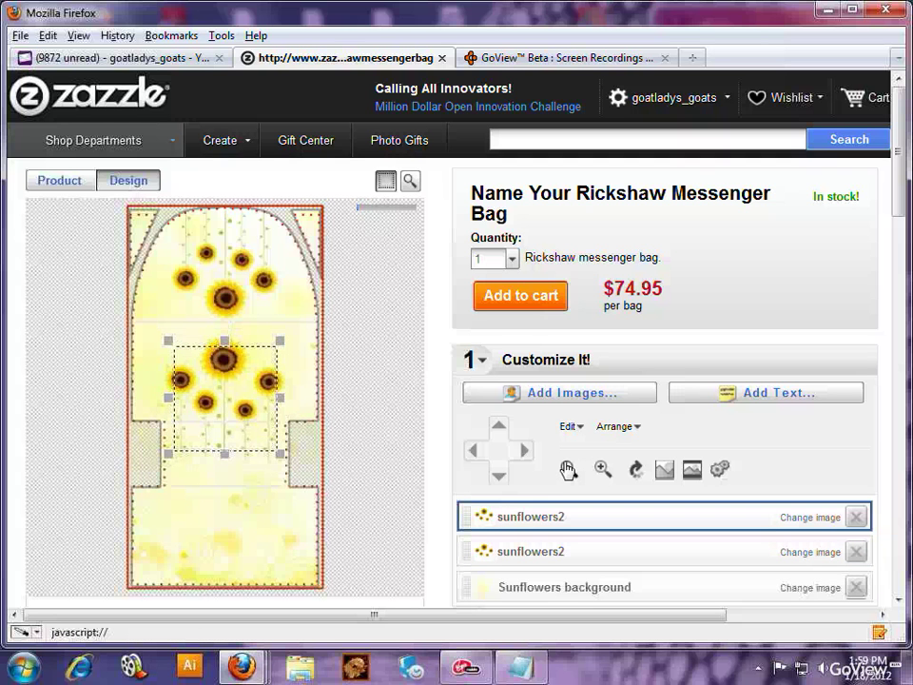
pyautogui.click(568, 469)
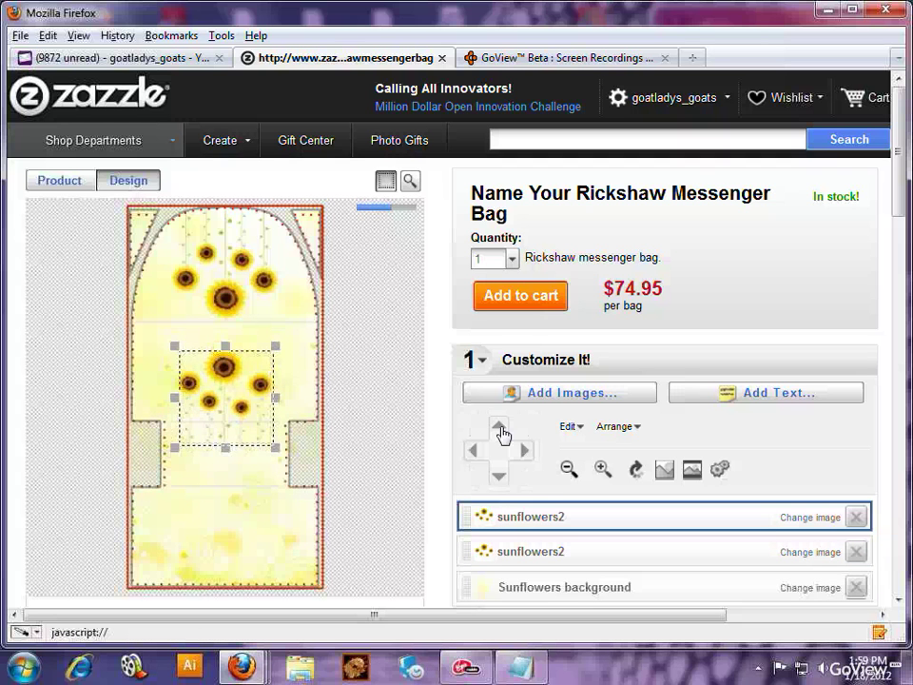
pyautogui.click(500, 427)
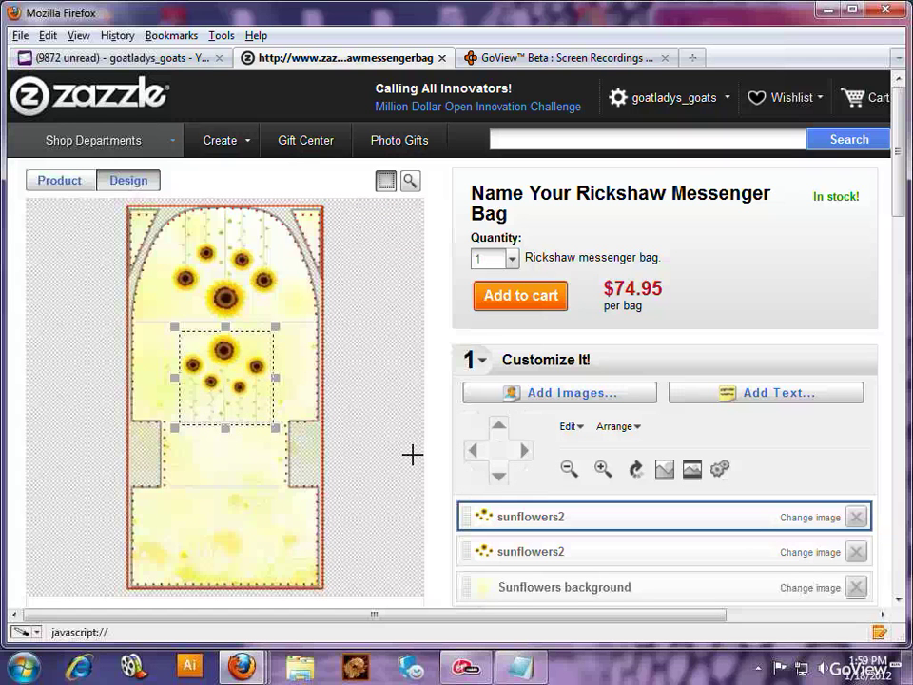
pyautogui.click(59, 180)
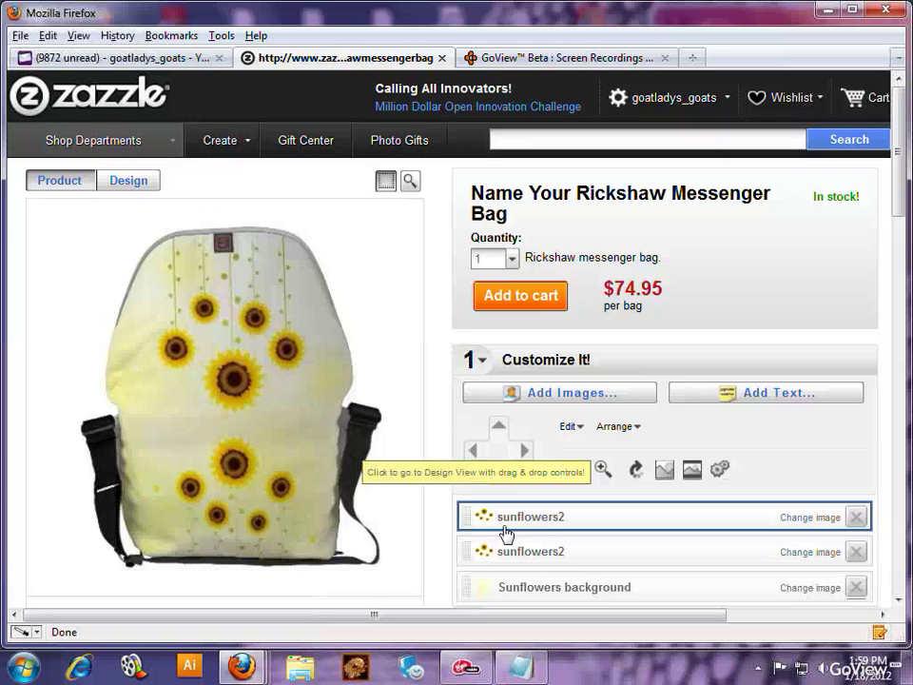
# Tick 'Make this a template object' for both sunflowers2 layers and the Sunflowers background.
pyautogui.scroll(-2, 687, 416)
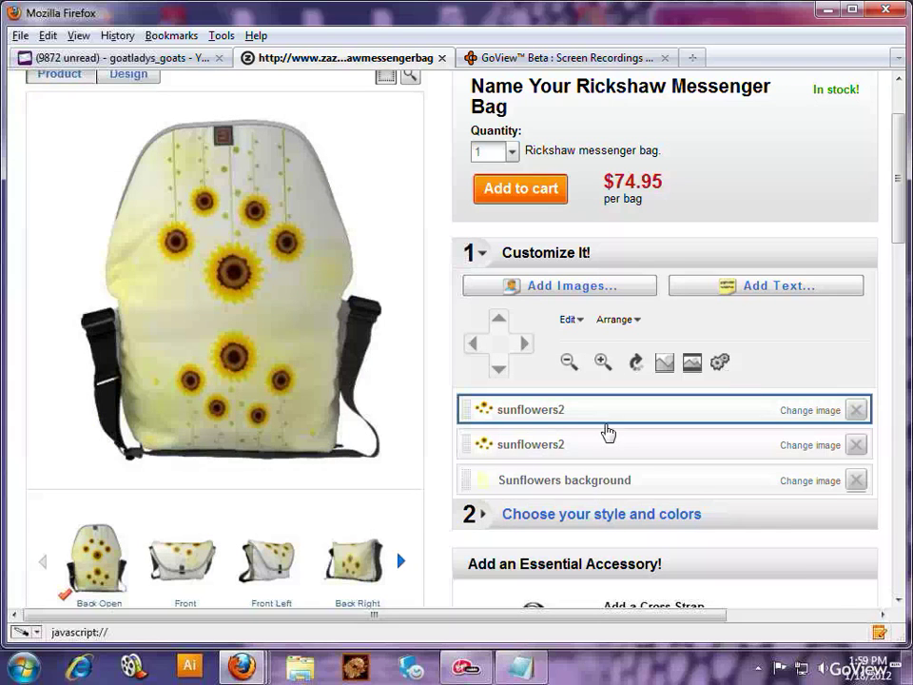
pyautogui.click(502, 459)
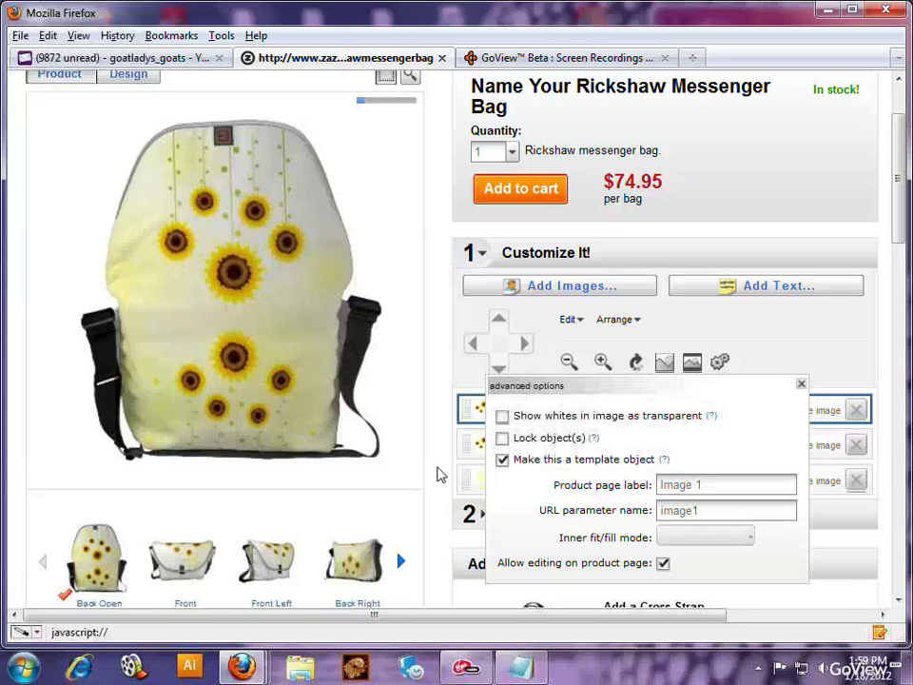
pyautogui.click(438, 474)
pyautogui.click(647, 435)
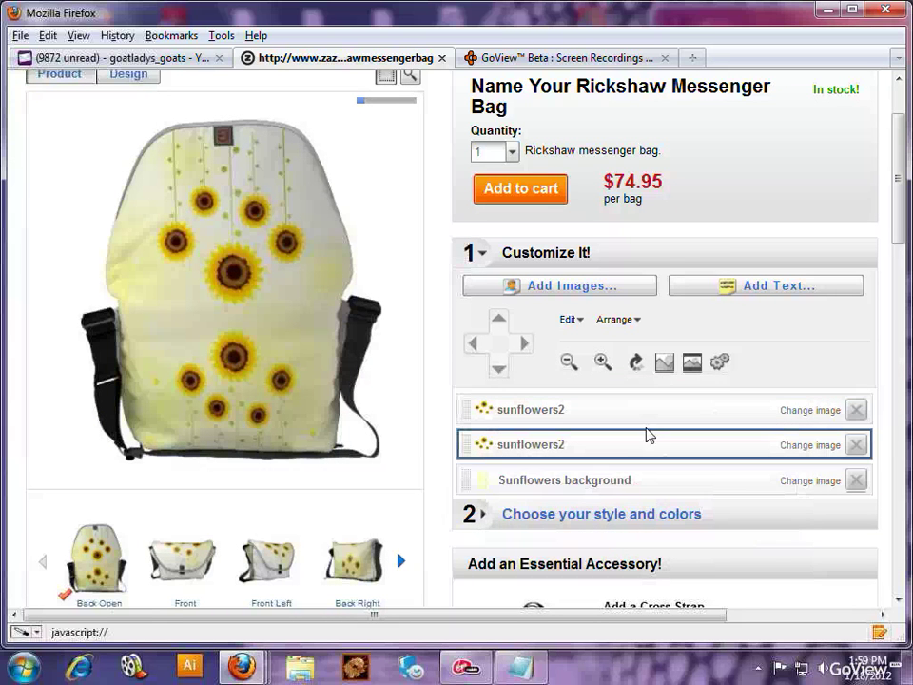
pyautogui.click(721, 360)
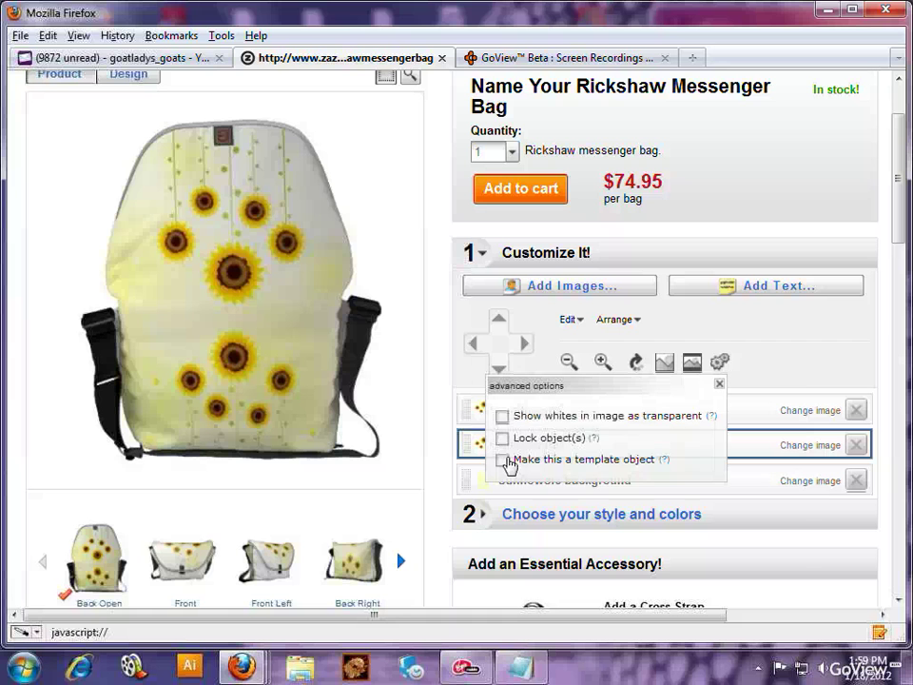
pyautogui.click(504, 461)
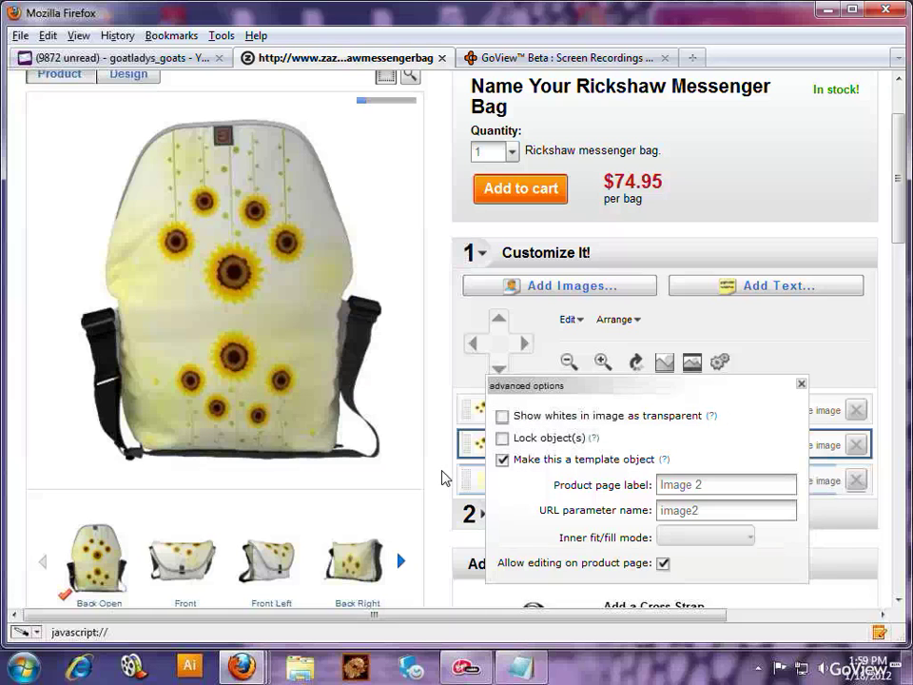
pyautogui.click(483, 481)
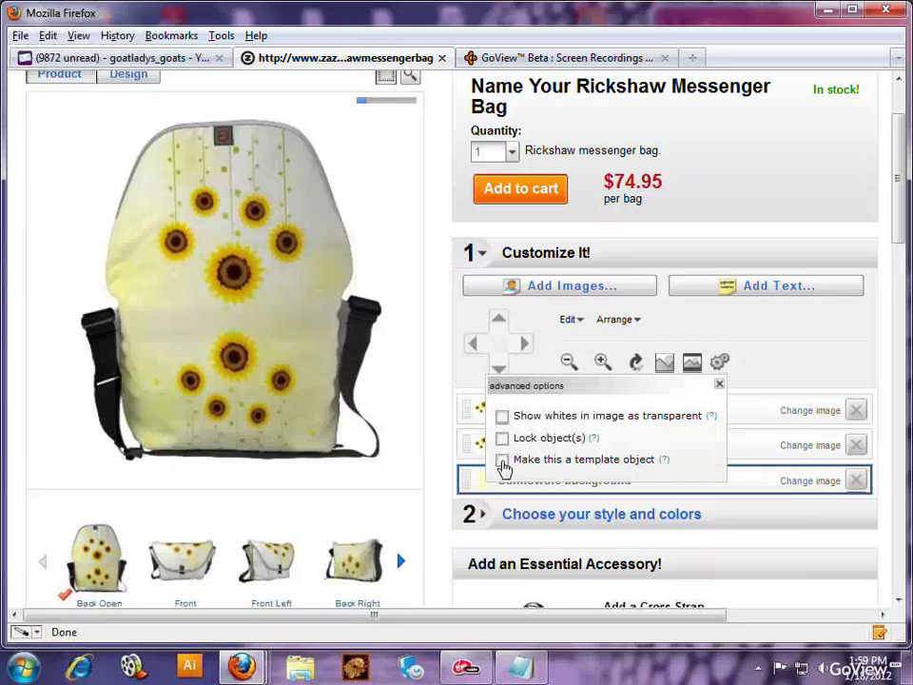
pyautogui.click(502, 460)
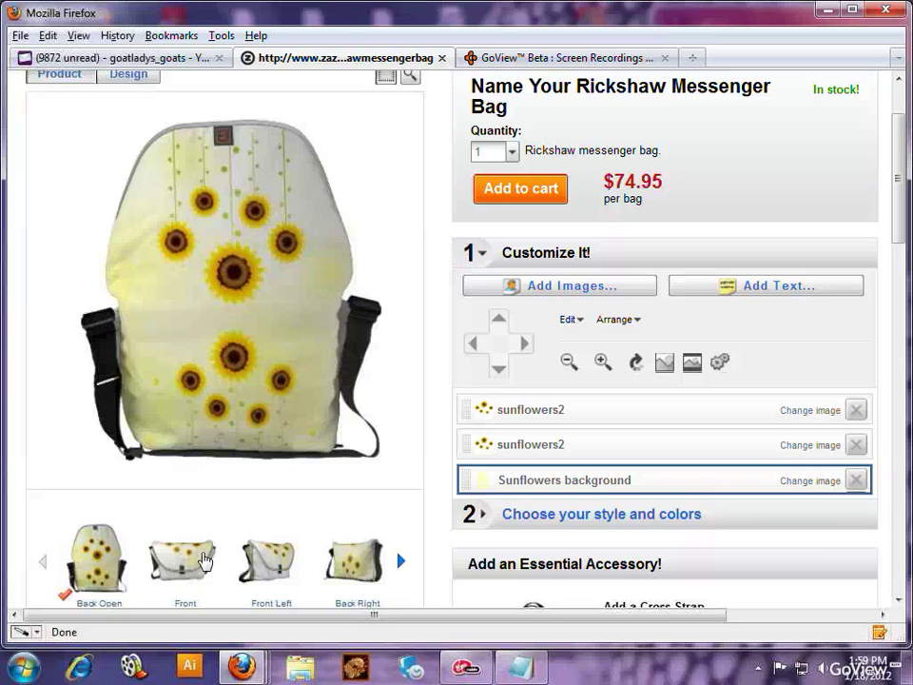
# Preview the bag from front, sides, back, bottom, and with the flap open.
pyautogui.click(204, 561)
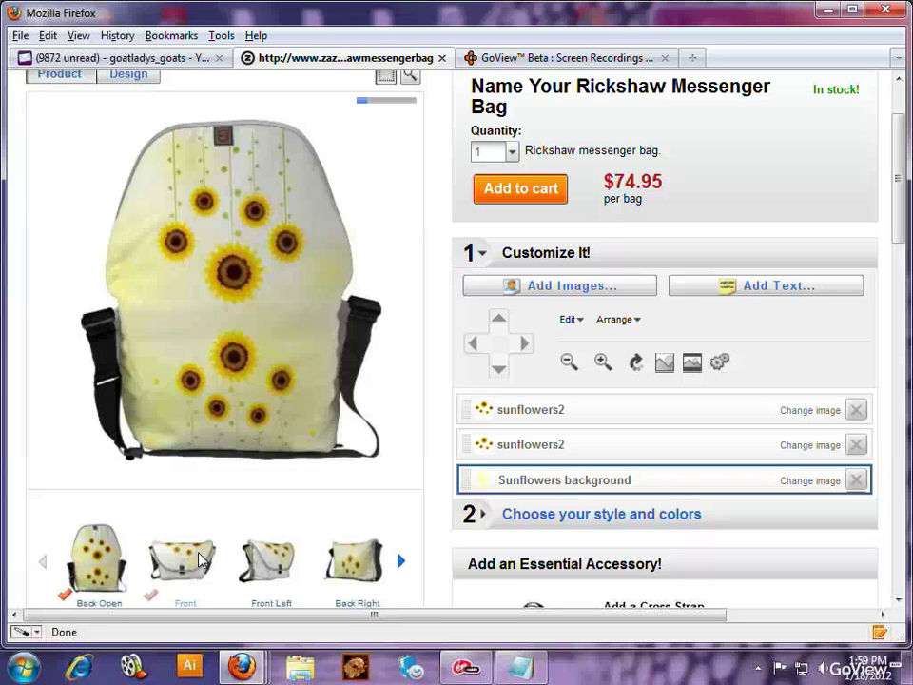
pyautogui.click(257, 568)
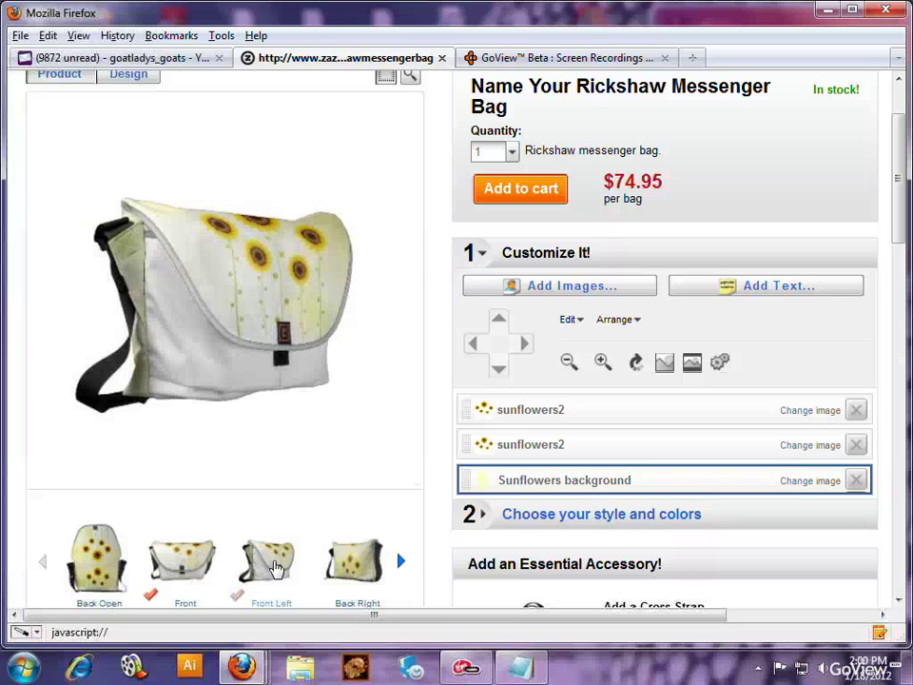
pyautogui.click(351, 566)
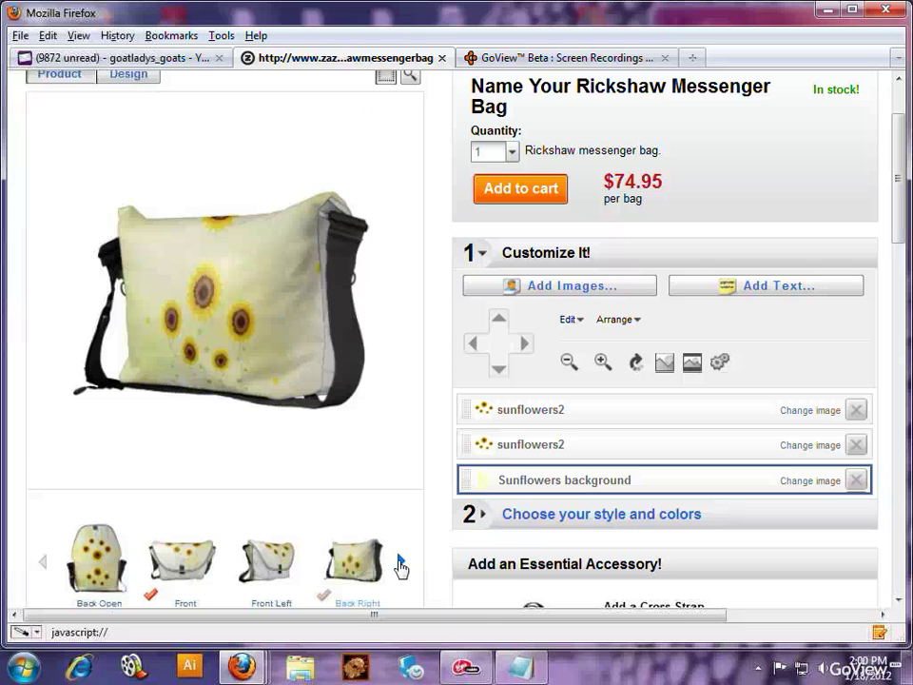
pyautogui.click(400, 563)
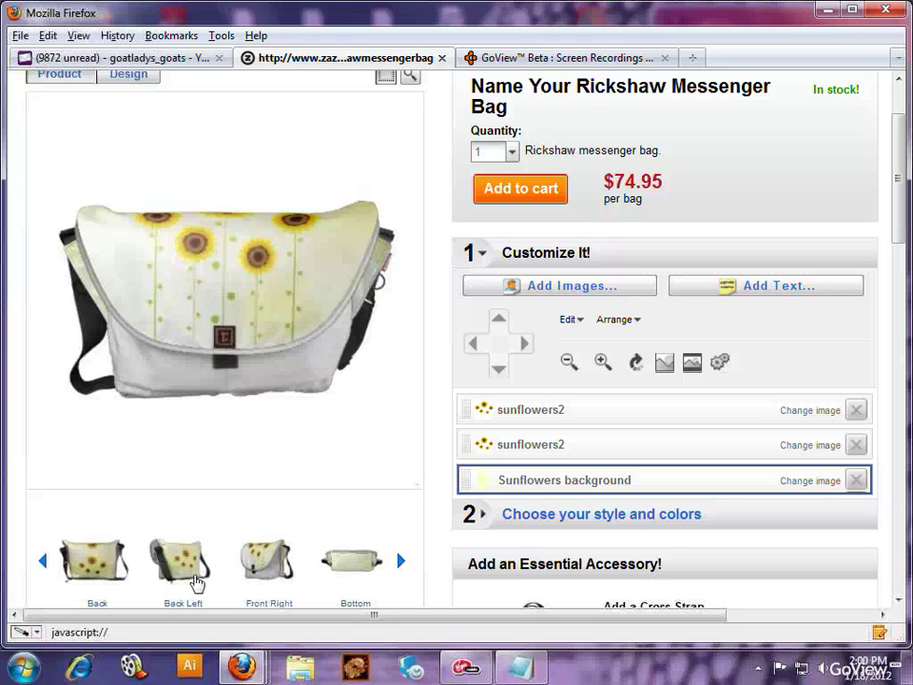
pyautogui.click(105, 573)
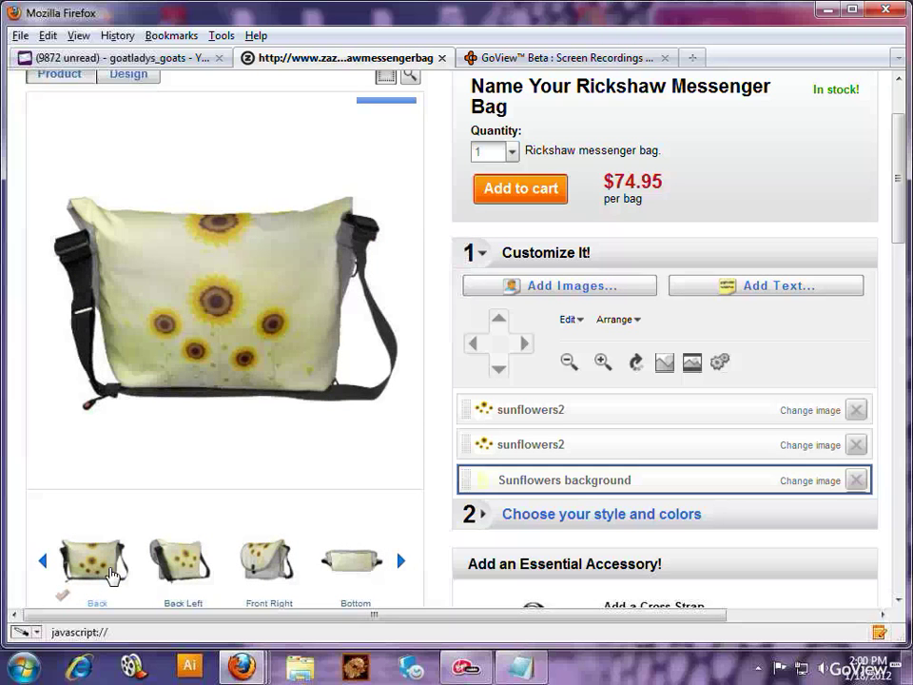
pyautogui.click(179, 563)
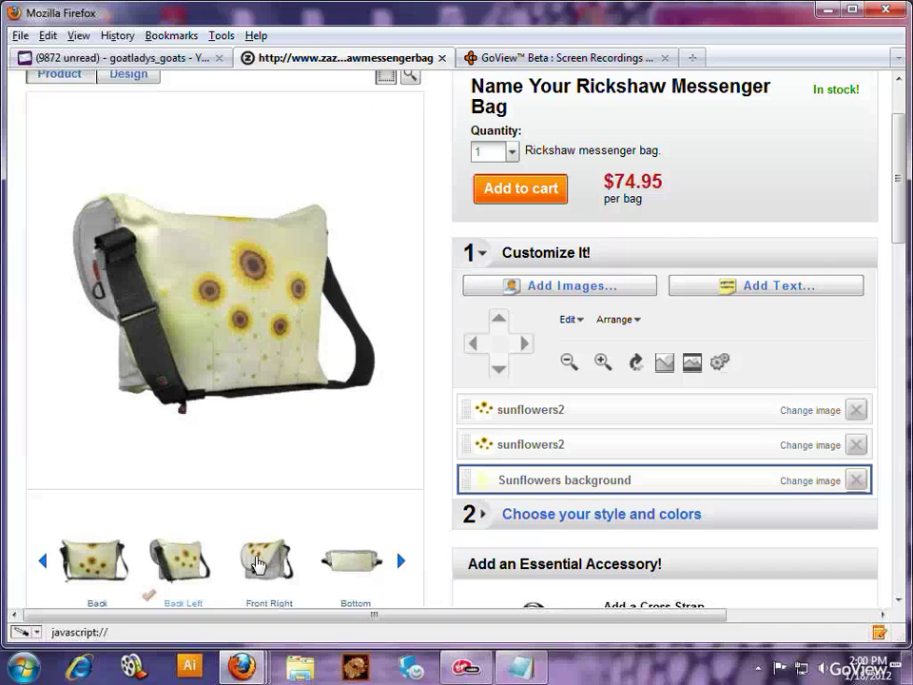
pyautogui.click(256, 563)
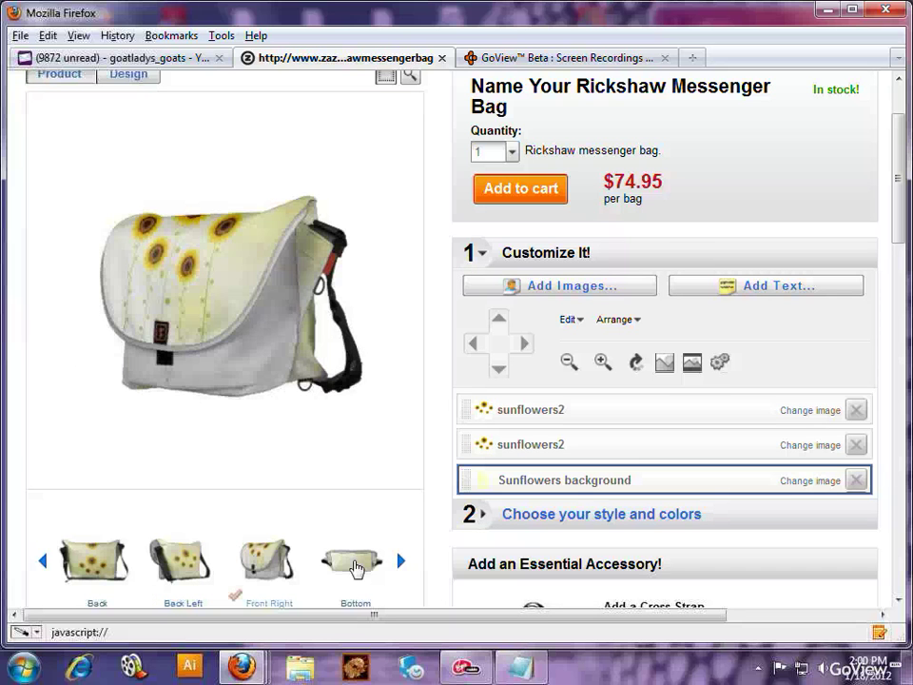
pyautogui.click(354, 565)
pyautogui.click(44, 563)
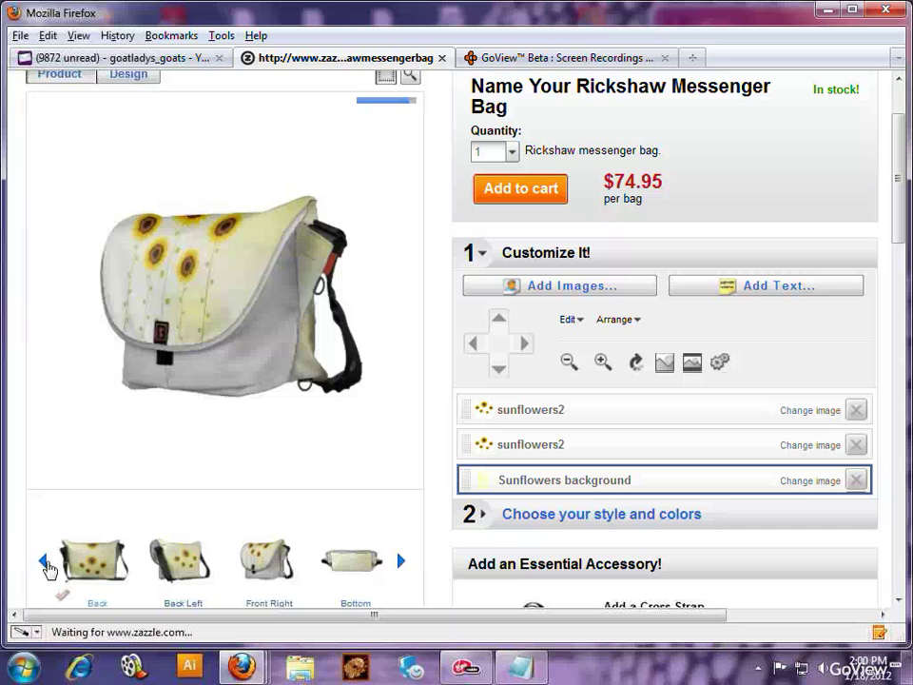
pyautogui.click(44, 563)
pyautogui.click(208, 567)
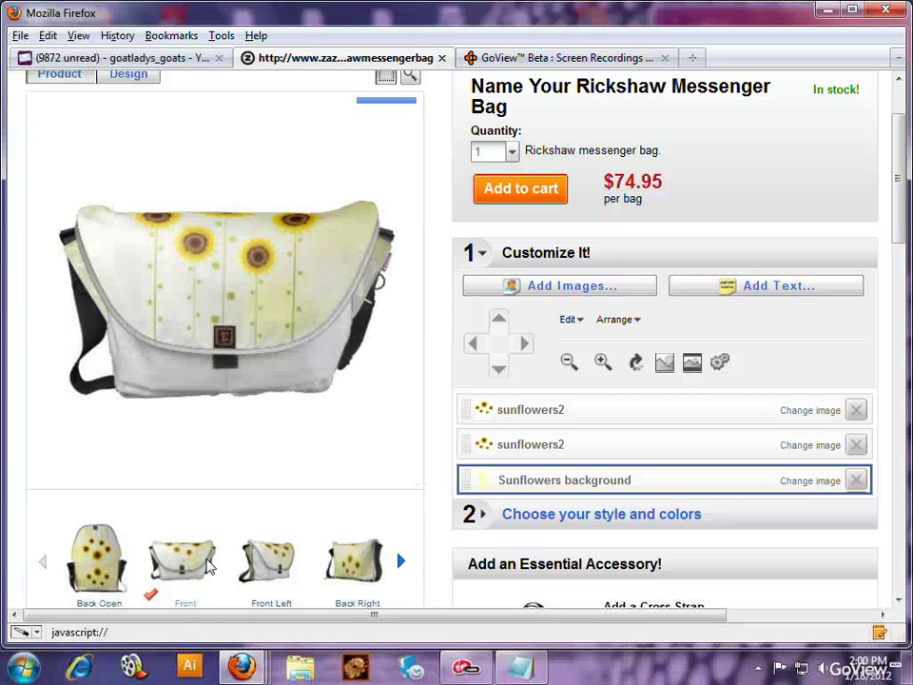
pyautogui.click(102, 574)
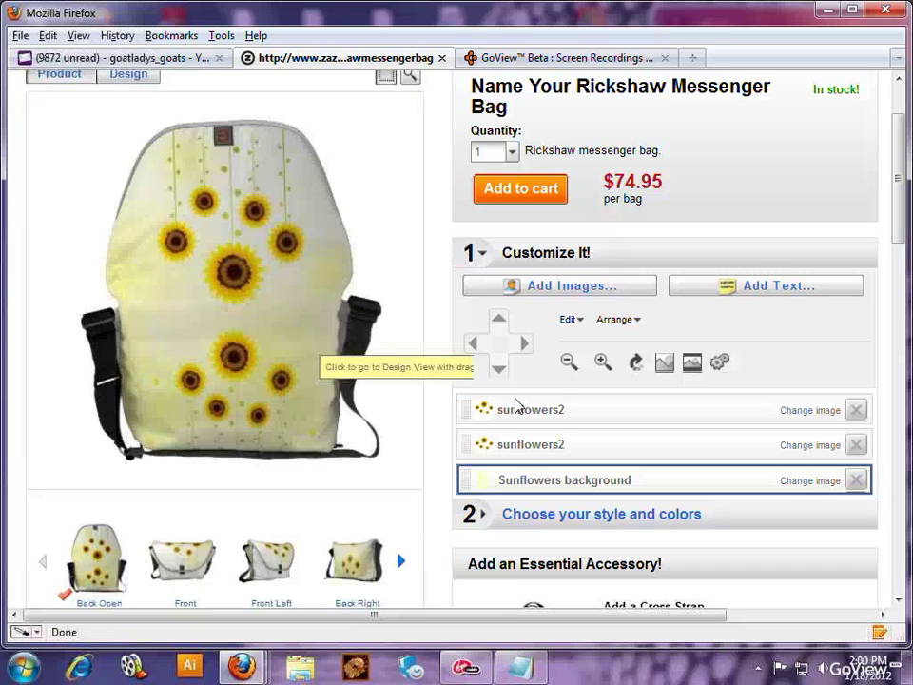
# Nudge the second sunflowers2 image upward and return to the front view.
pyautogui.click(522, 444)
pyautogui.moveTo(504, 325)
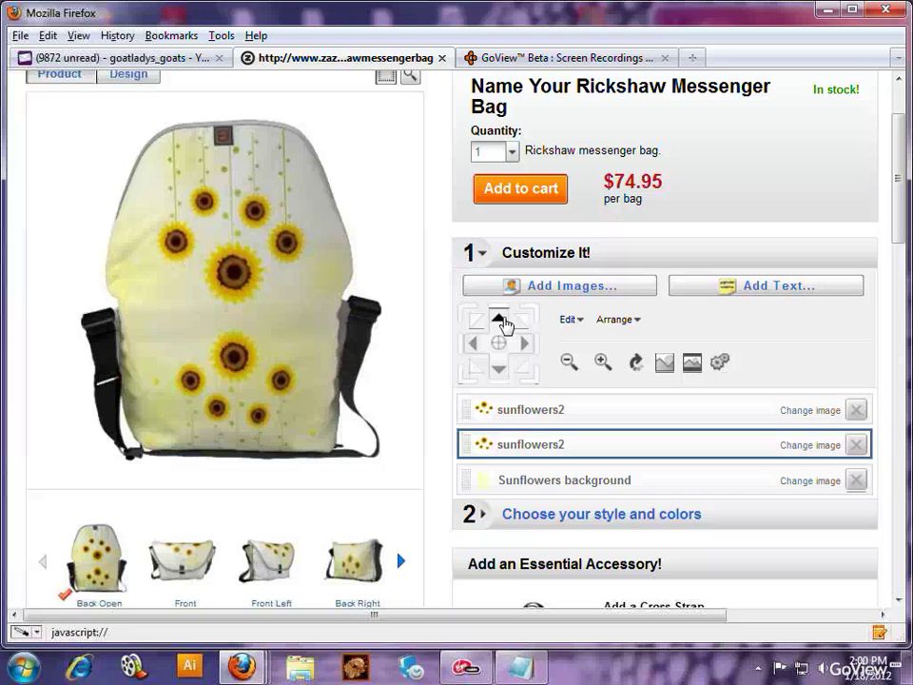
pyautogui.click(501, 321)
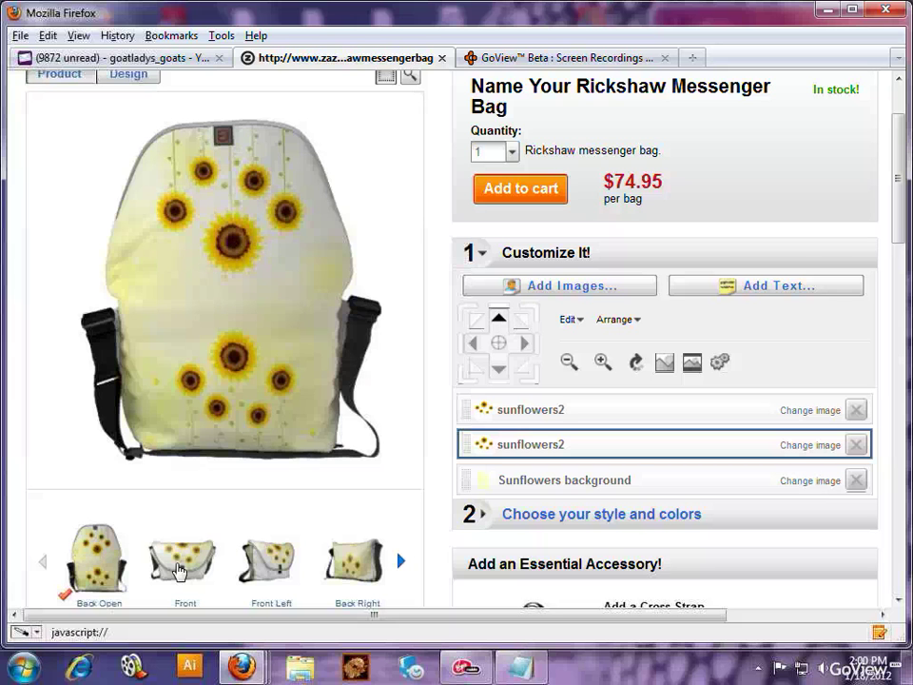
pyautogui.click(176, 570)
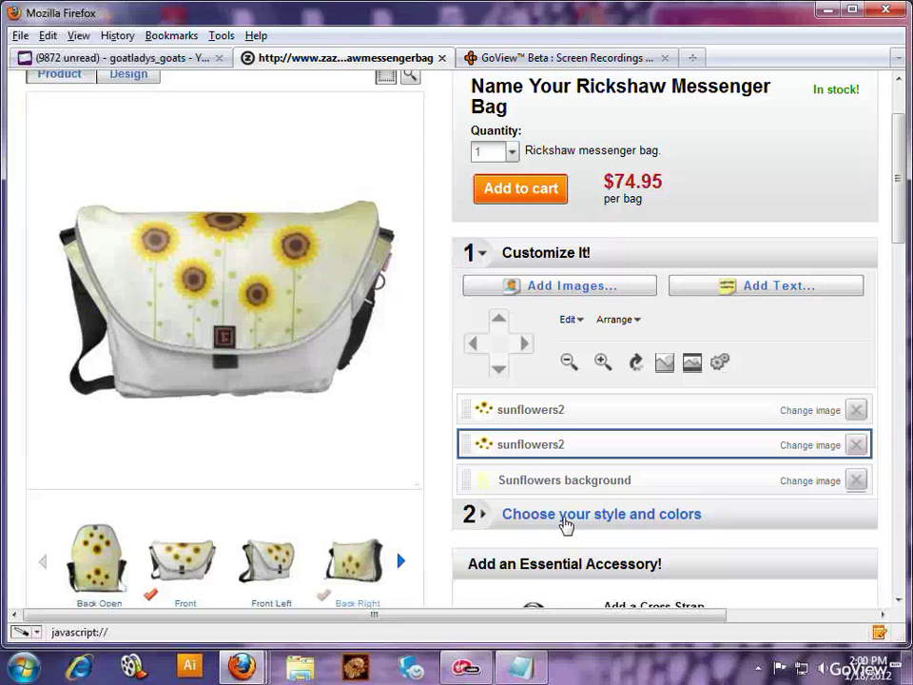
# Set both the Binding Color and Interior Color to Mint Green.
pyautogui.click(561, 517)
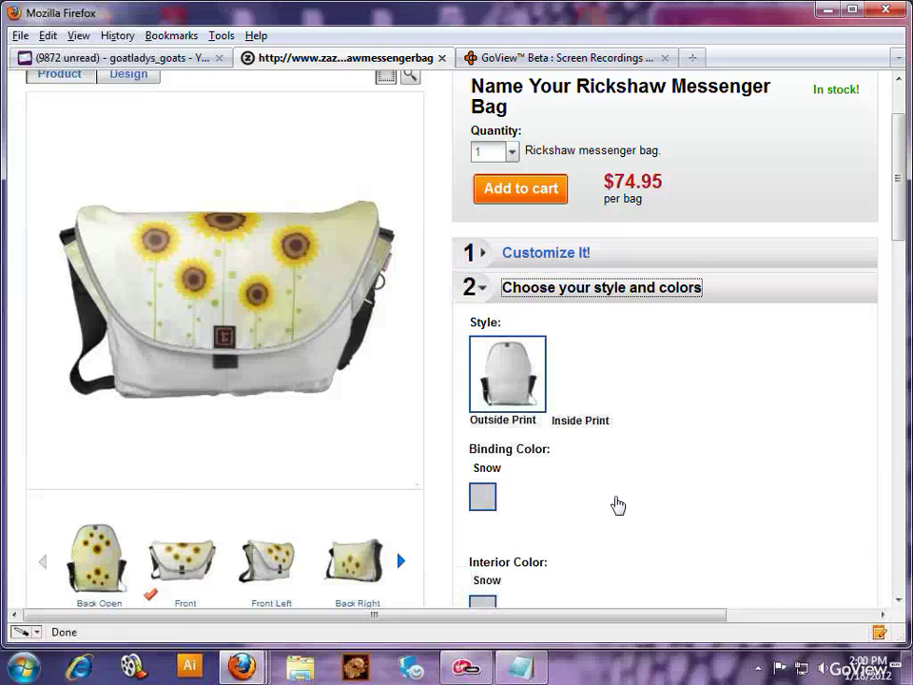
pyautogui.scroll(-2, 609, 495)
pyautogui.click(517, 422)
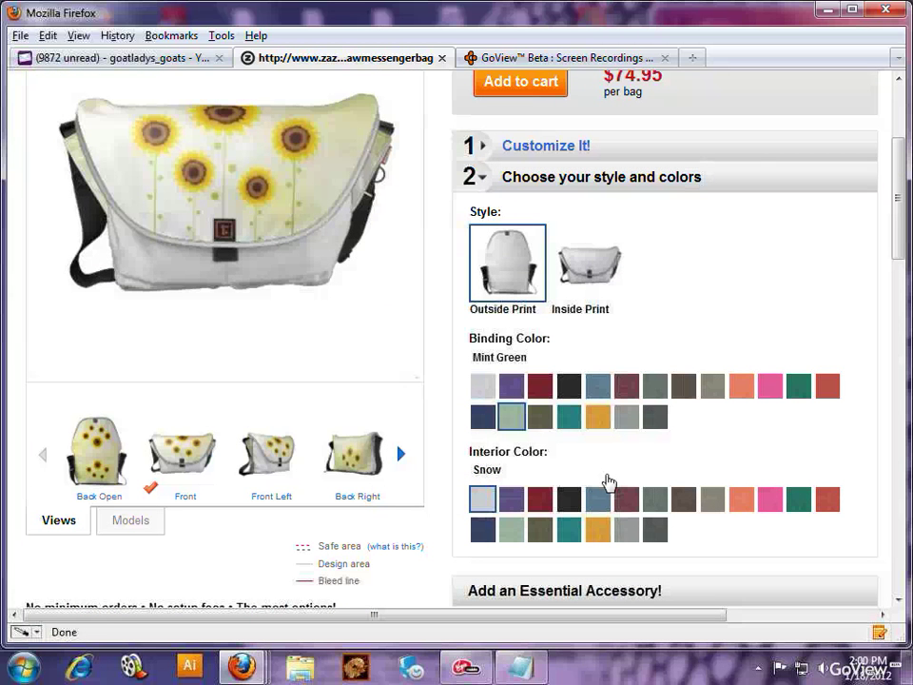
pyautogui.click(514, 529)
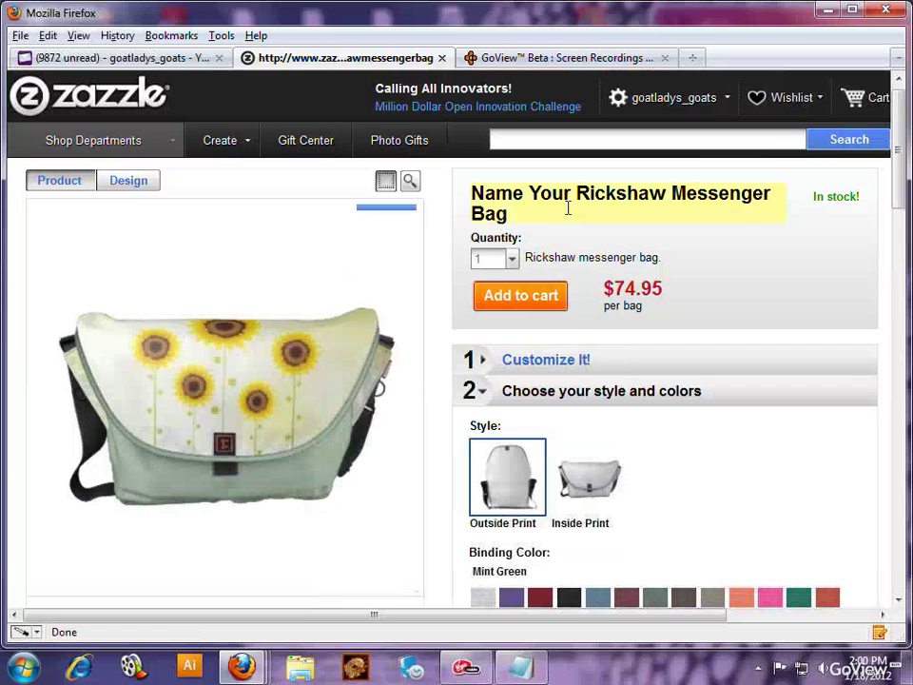
# Rename the product to 'Yellow Flowers Rickshaw Messenger Bag' and confirm the title.
pyautogui.click(567, 205)
pyautogui.moveTo(570, 195); pyautogui.dragTo(457, 228)
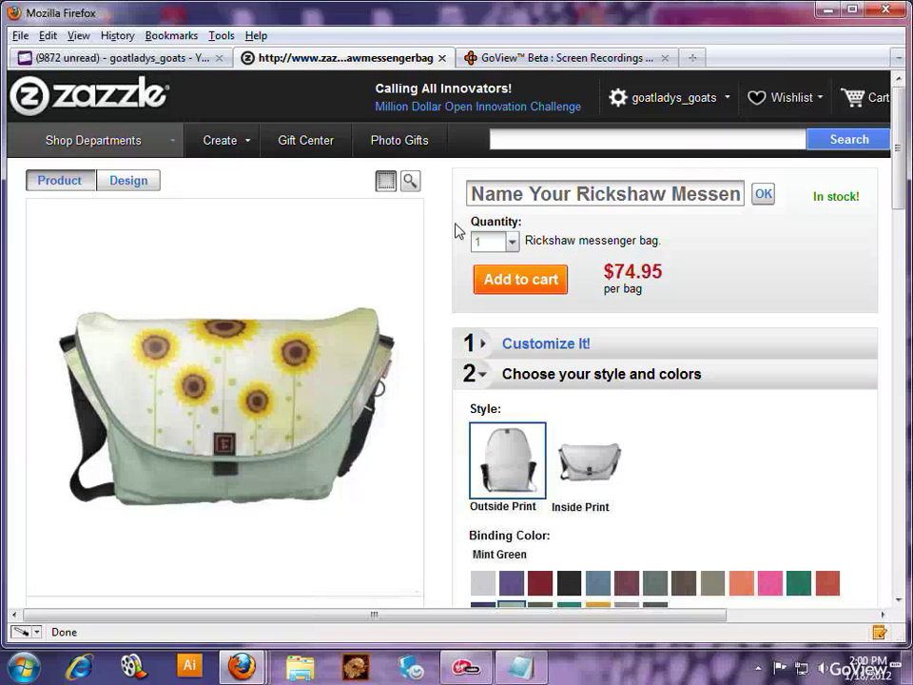
pyautogui.write('Ye')
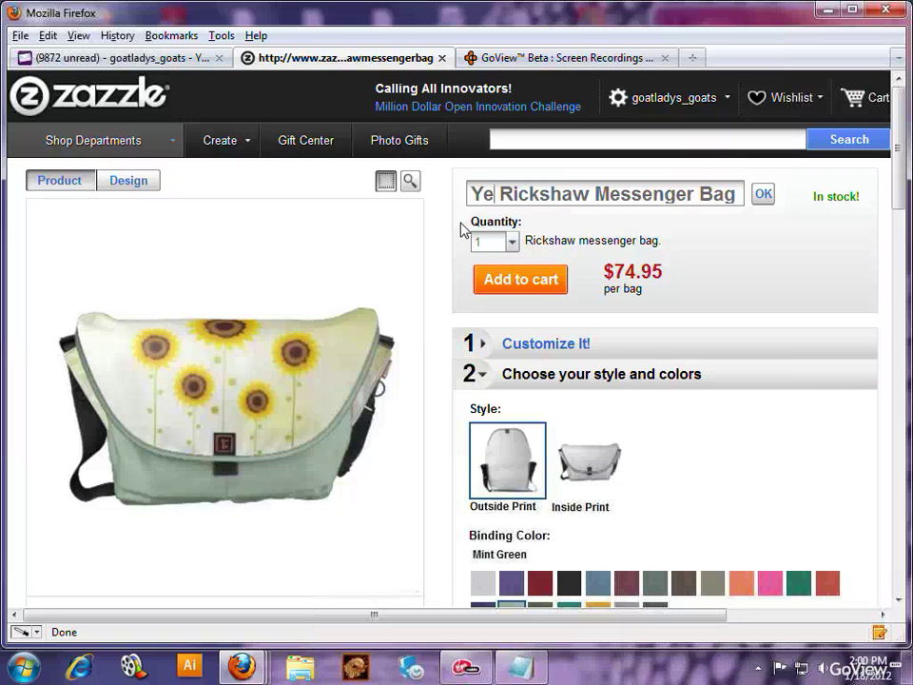
pyautogui.write('llow')
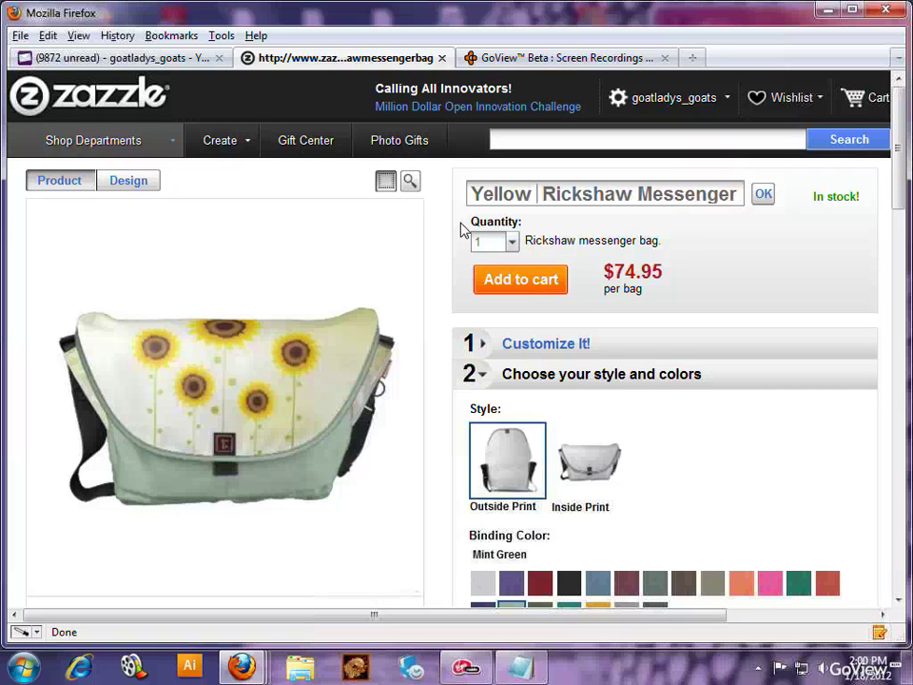
pyautogui.write(' Flowers')
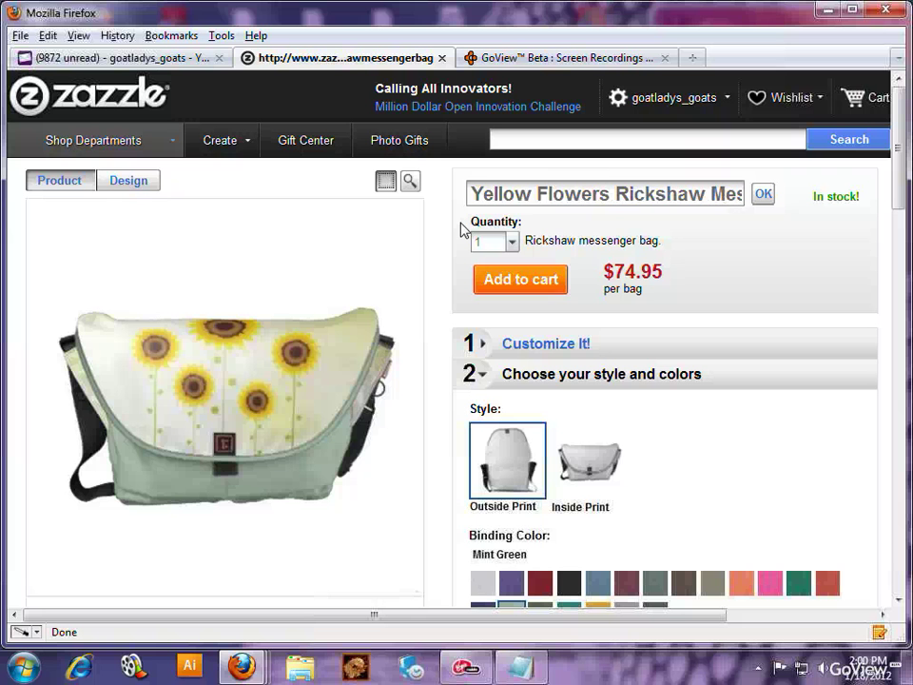
pyautogui.click(761, 201)
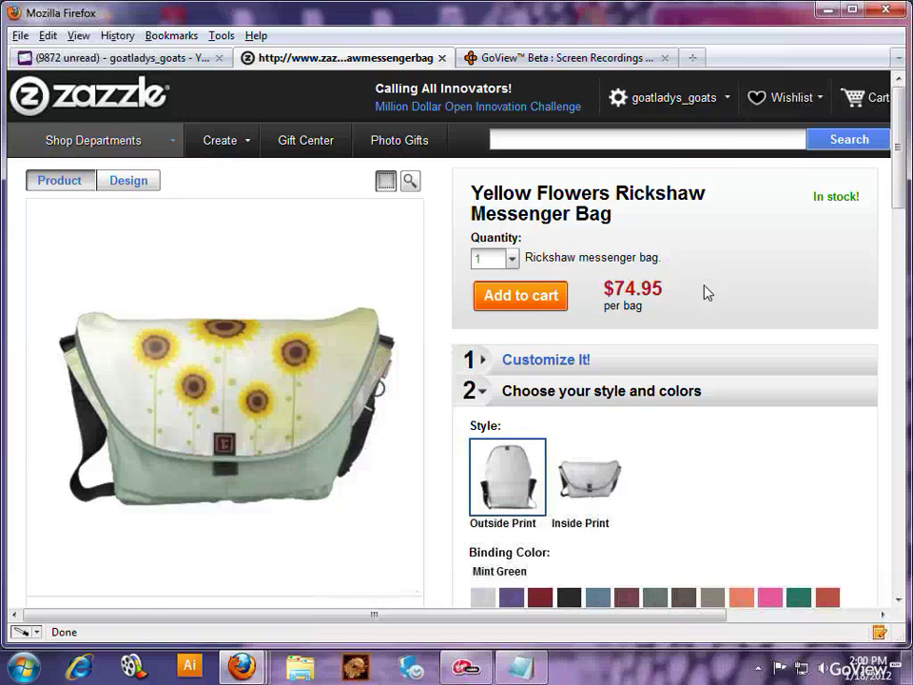
# Open the 'Post for sale' form from the bottom of the product page.
pyautogui.scroll(-2, 704, 291)
pyautogui.scroll(-2, 707, 293)
pyautogui.scroll(-2, 707, 293)
pyautogui.scroll(-3, 706, 295)
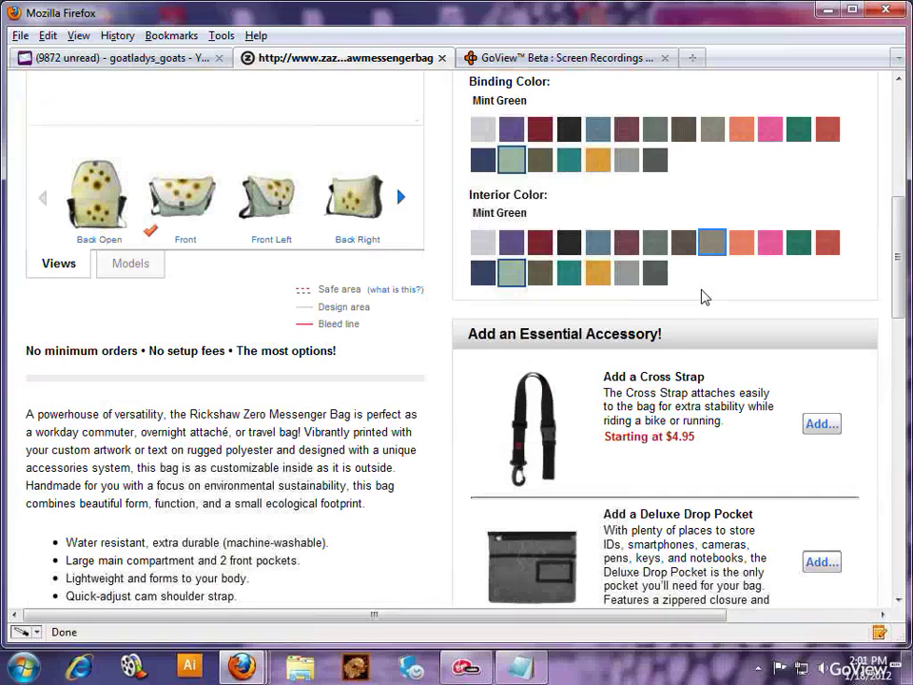
pyautogui.scroll(-2, 703, 297)
pyautogui.scroll(-4, 700, 300)
pyautogui.scroll(-3, 705, 303)
pyautogui.scroll(-2, 650, 301)
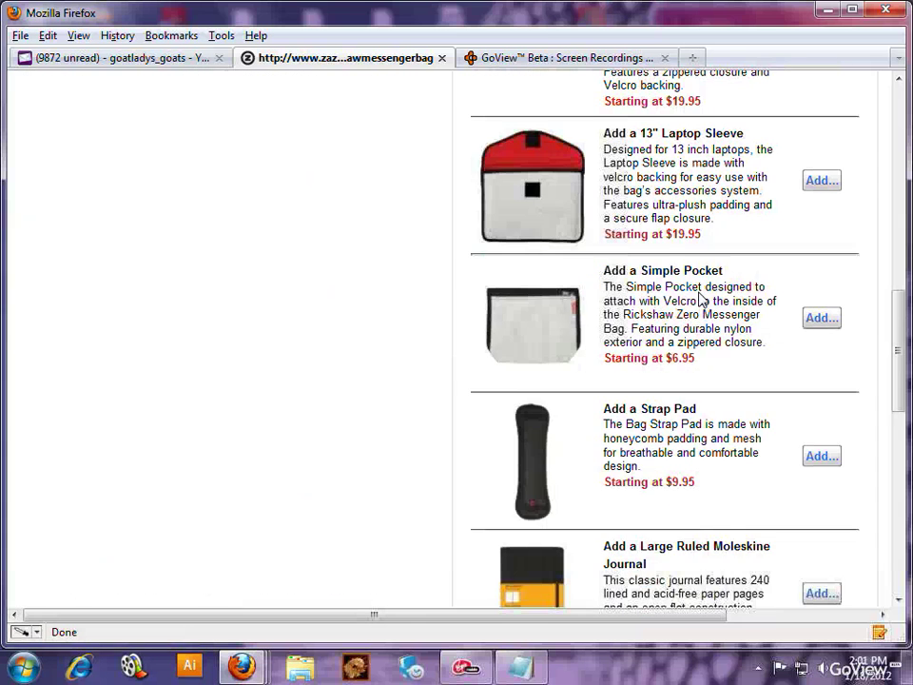
pyautogui.scroll(-4, 645, 321)
pyautogui.moveTo(488, 302); pyautogui.dragTo(500, 310)
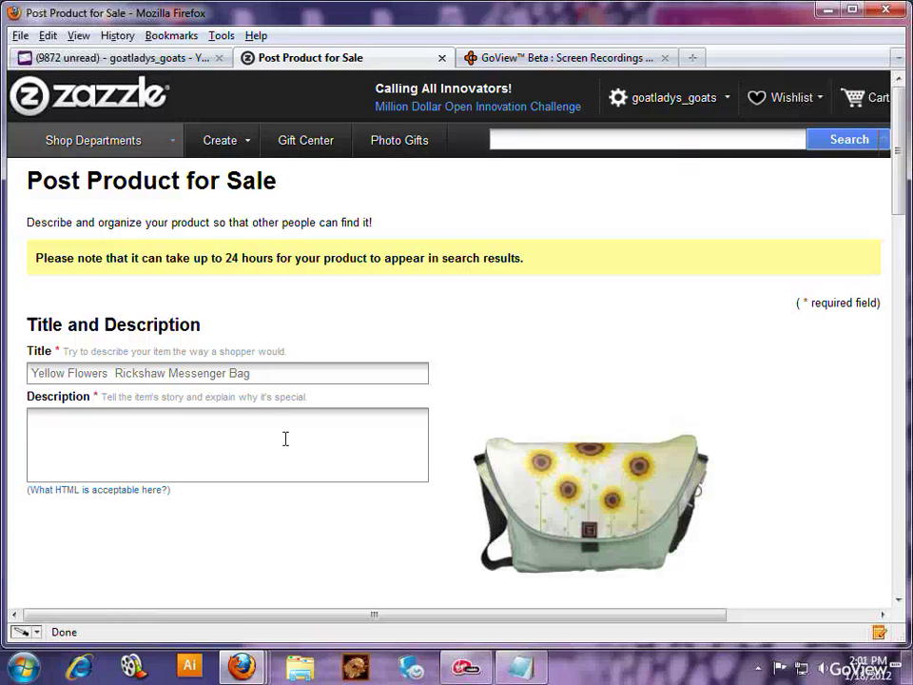
# Enter 'Write Description' in the sale form's Description field.
pyautogui.click(285, 439)
pyautogui.write('Write ')
pyautogui.write('Descrip')
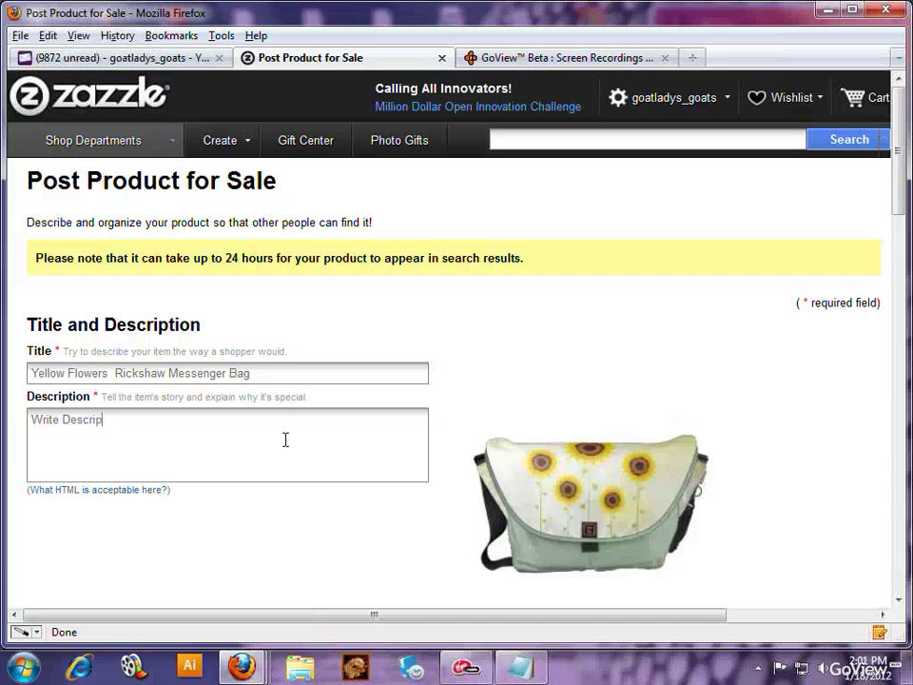
pyautogui.write('tion')
pyautogui.scroll(-4, 228, 532)
pyautogui.scroll(-2, 220, 509)
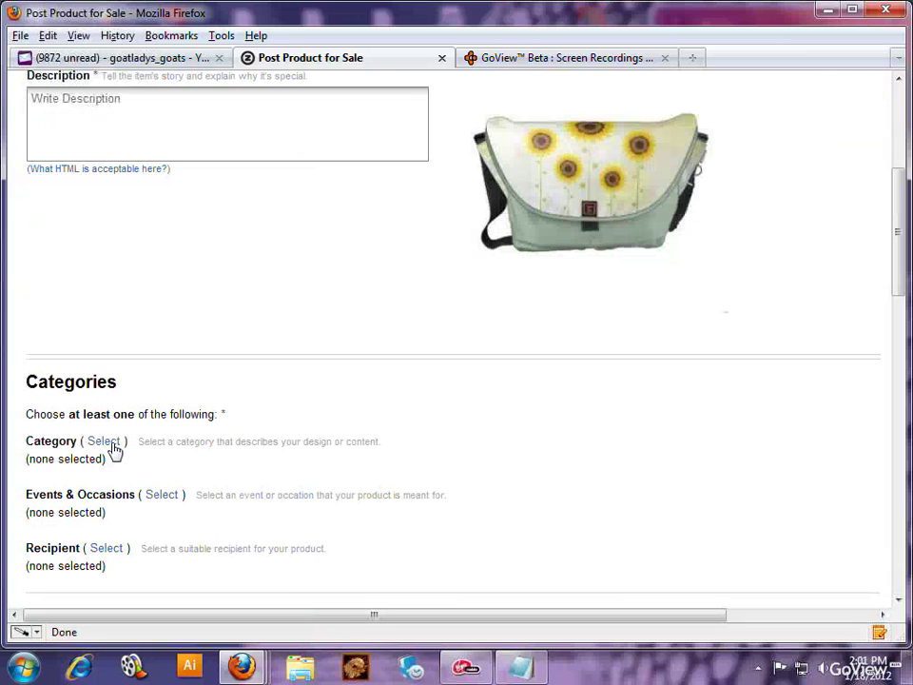
# Set the product category to Nature & Landscapes > Flora & Plants.
pyautogui.click(111, 444)
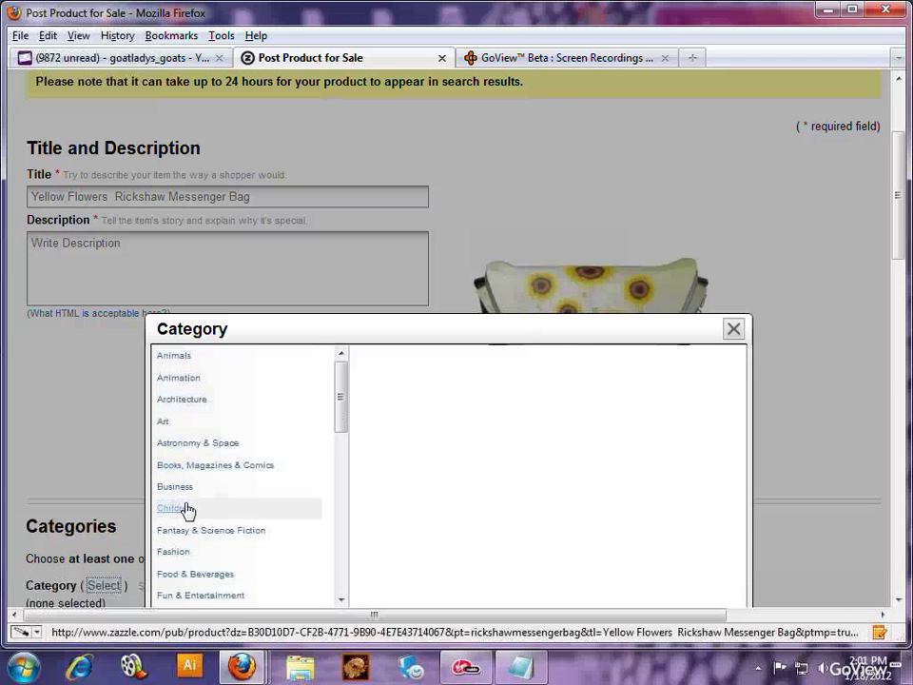
pyautogui.scroll(-3, 181, 510)
pyautogui.scroll(-3, 181, 518)
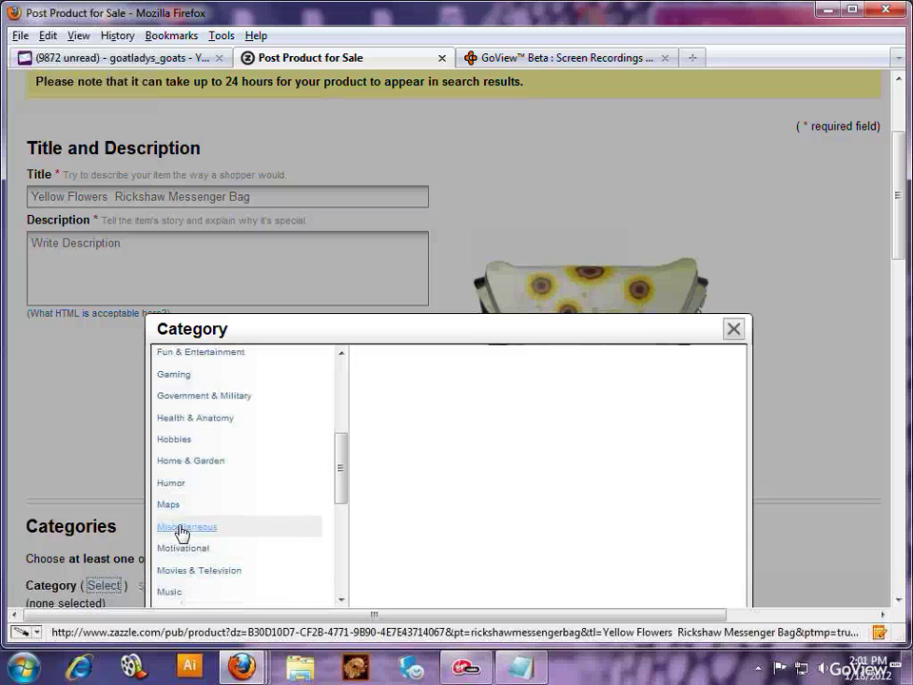
pyautogui.scroll(-2, 186, 537)
pyautogui.click(238, 552)
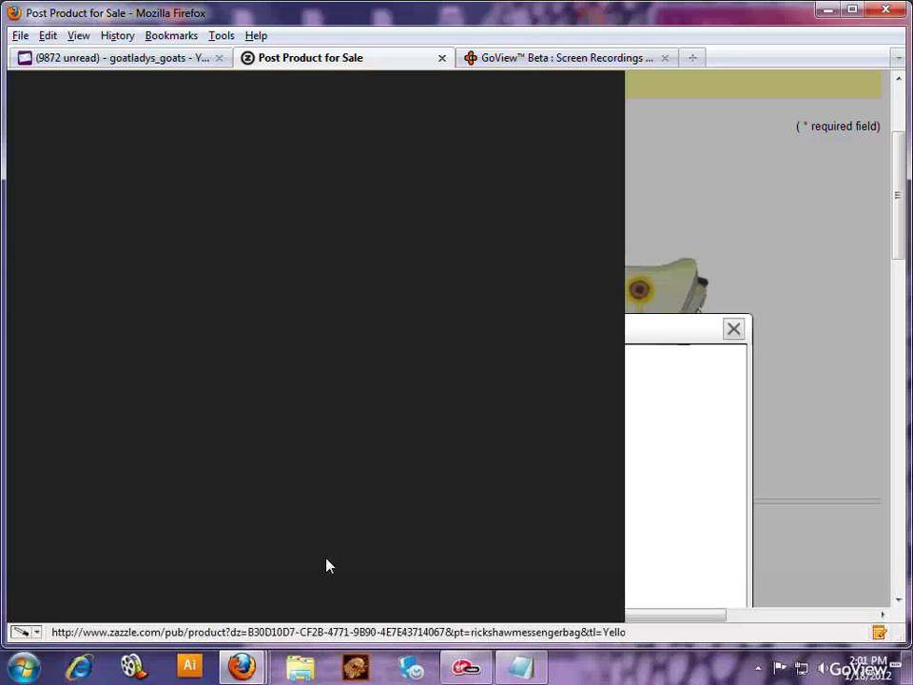
pyautogui.click(375, 445)
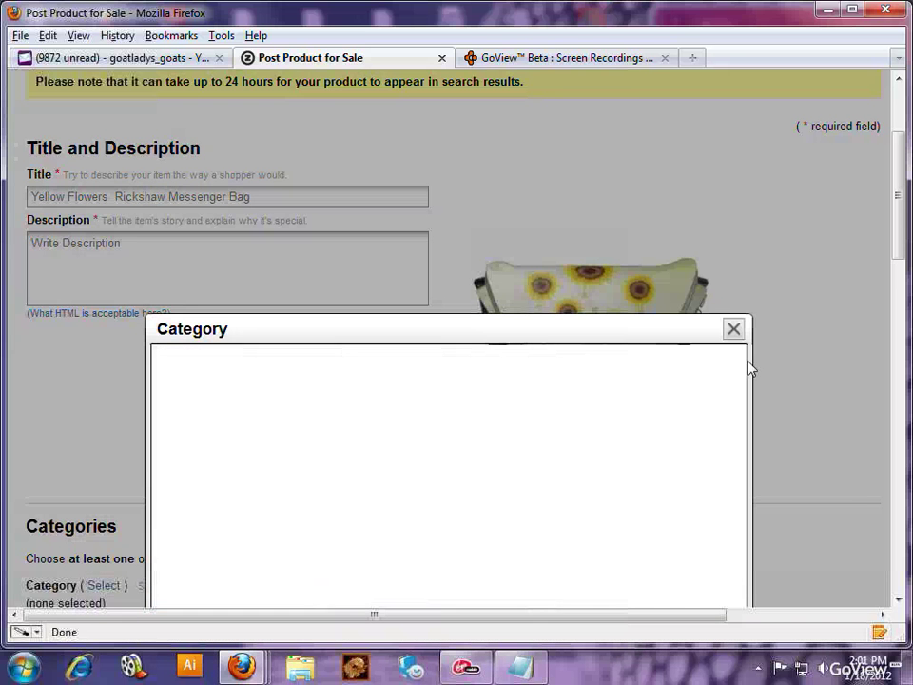
pyautogui.scroll(-5, 756, 366)
pyautogui.click(728, 323)
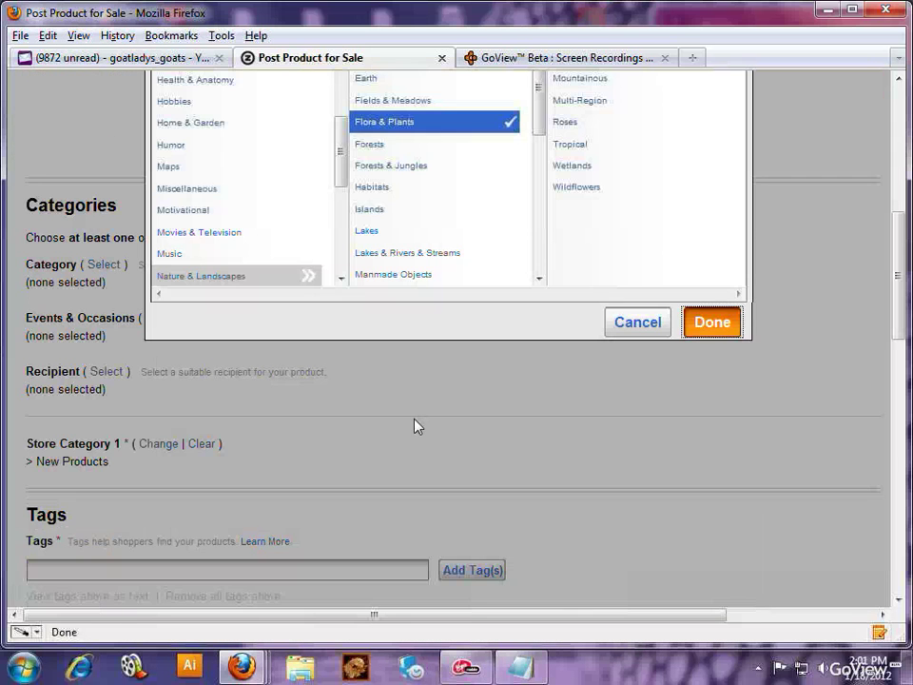
# Set the event to Occasions > Celebration.
pyautogui.click(160, 321)
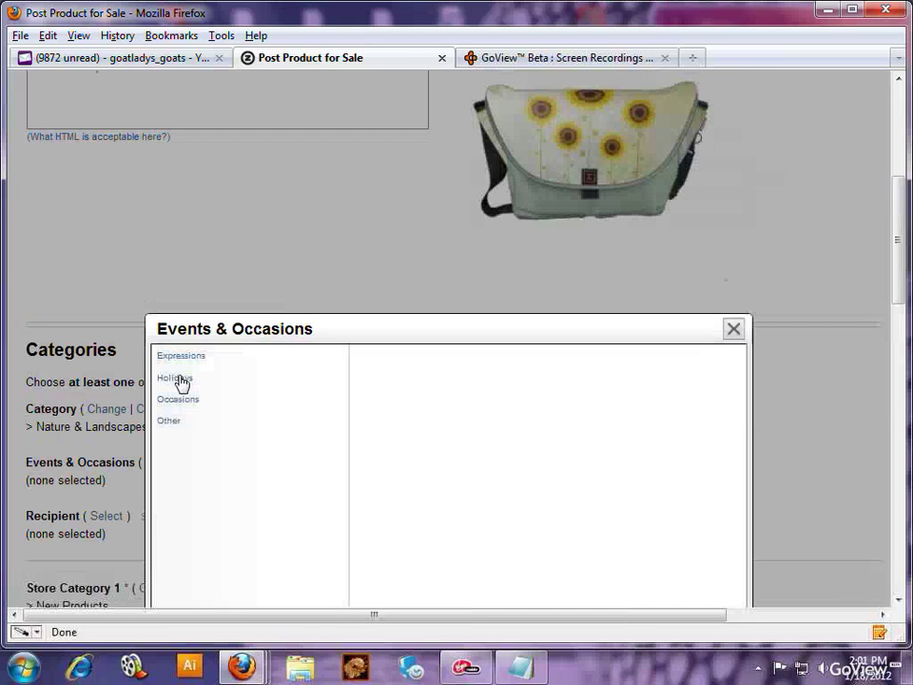
pyautogui.click(180, 399)
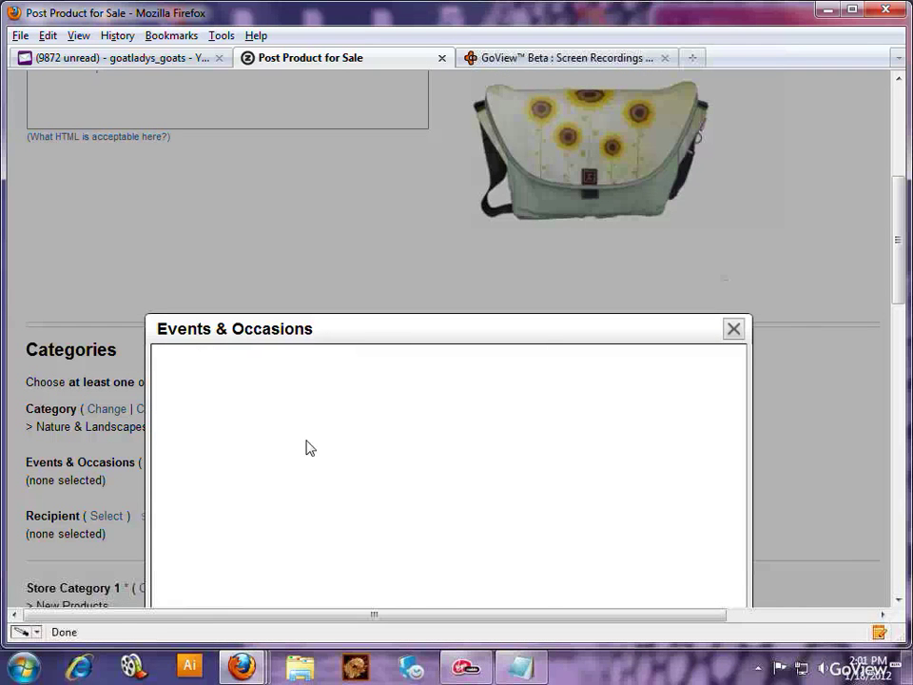
pyautogui.click(390, 443)
pyautogui.scroll(-5, 616, 437)
pyautogui.click(705, 324)
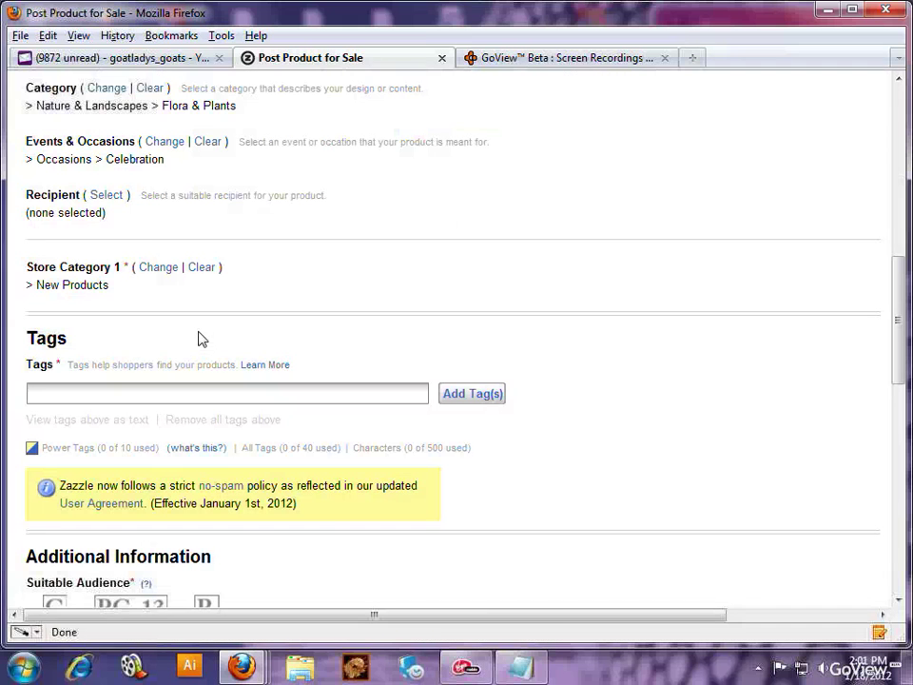
# Set the recipient to For Her.
pyautogui.click(107, 195)
pyautogui.scroll(2, 141, 313)
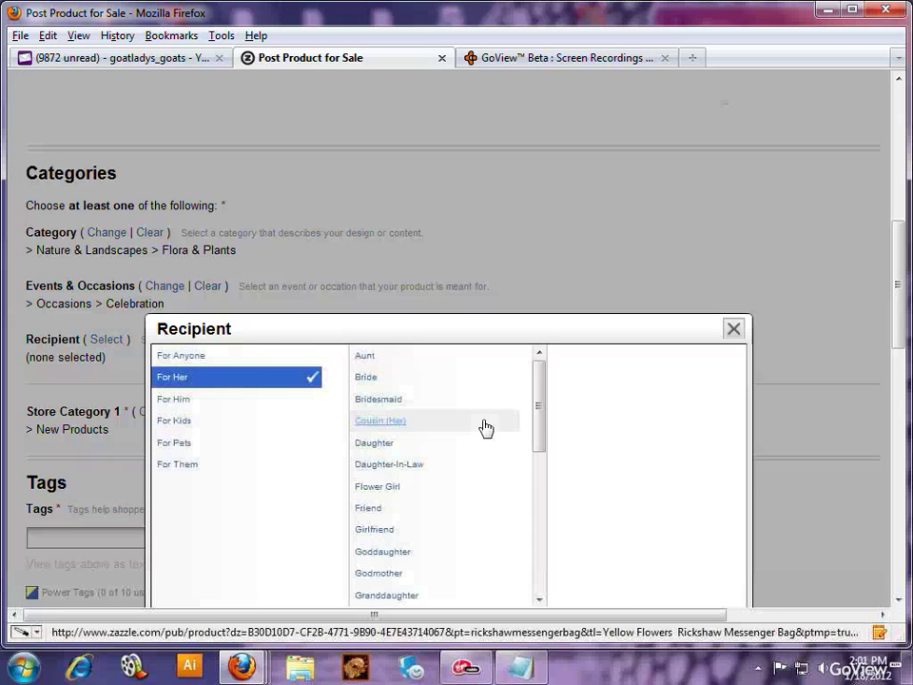
pyautogui.scroll(-2, 483, 428)
pyautogui.scroll(-2, 709, 528)
pyautogui.click(713, 536)
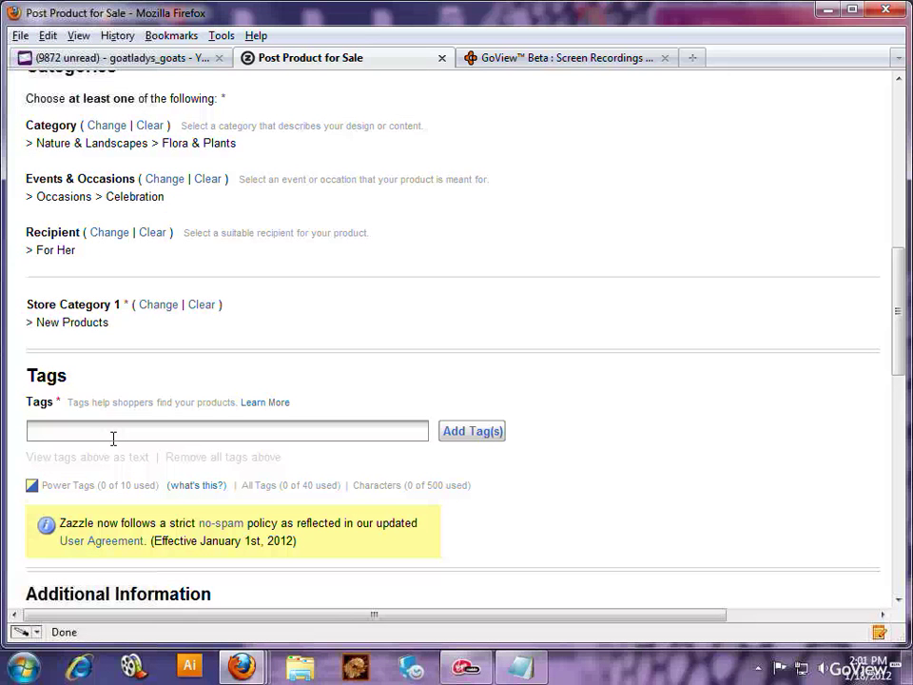
# Add five tags (yellow flowers, flowers, bright, brilliant, sunny), using 46 of 500 characters.
pyautogui.write('y')
pyautogui.write('ellow+')
pyautogui.write('flowers, flow')
pyautogui.write('ers, bright,')
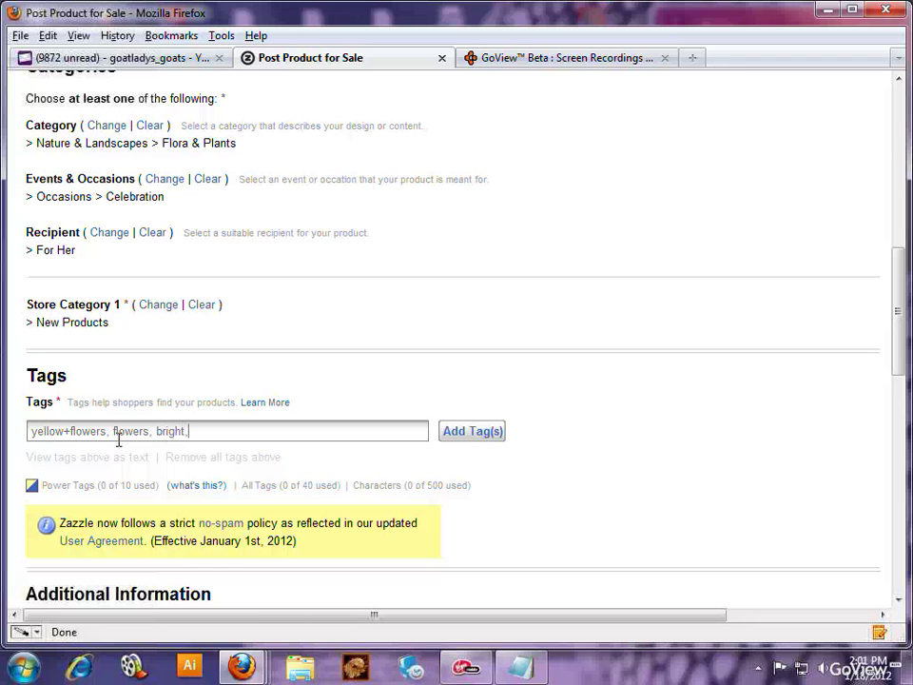
pyautogui.write(' brill')
pyautogui.write('iant,')
pyautogui.write('sunny')
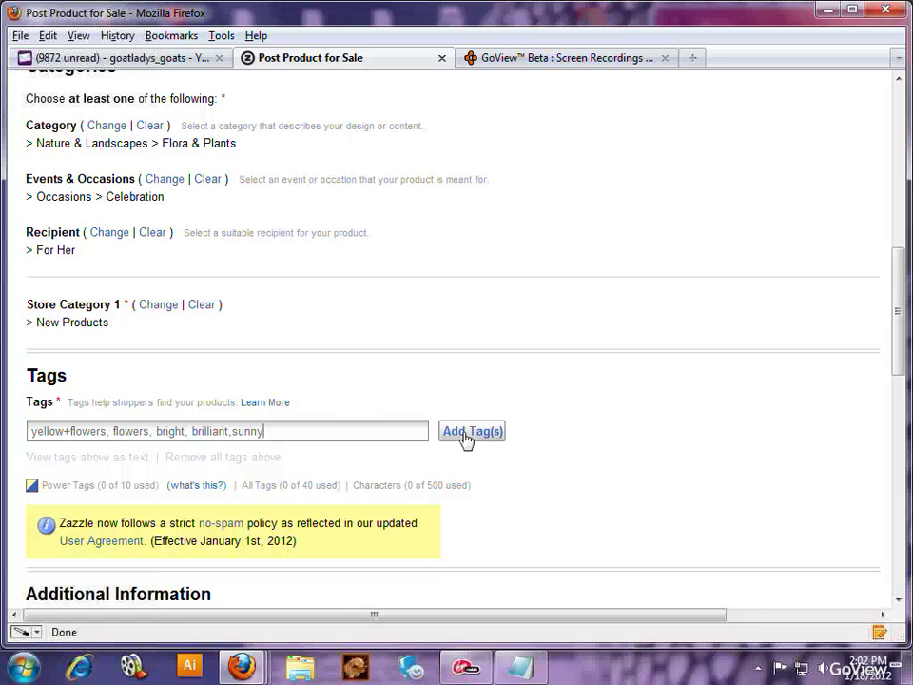
pyautogui.click(465, 434)
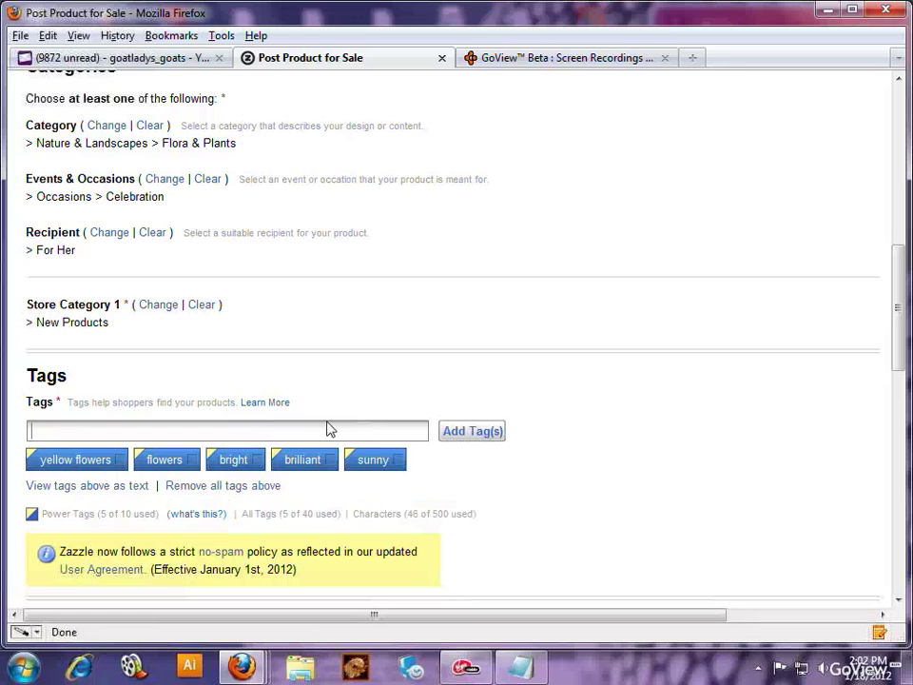
pyautogui.scroll(-4, 328, 430)
# Keep the audience rating at G, accept the user agreement and post the bag for sale.
pyautogui.press('Tab')
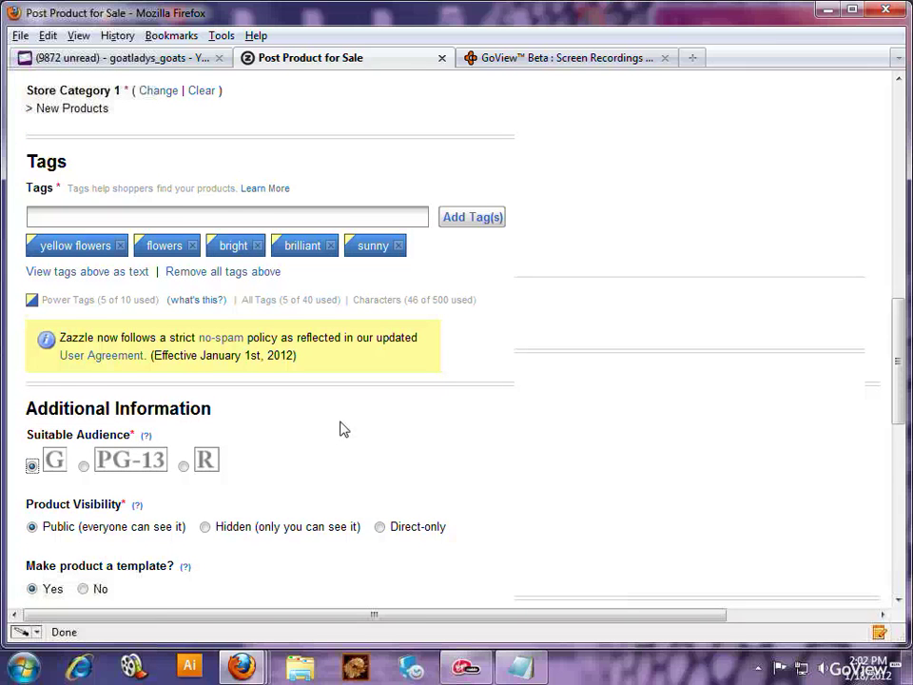
pyautogui.scroll(-4, 304, 440)
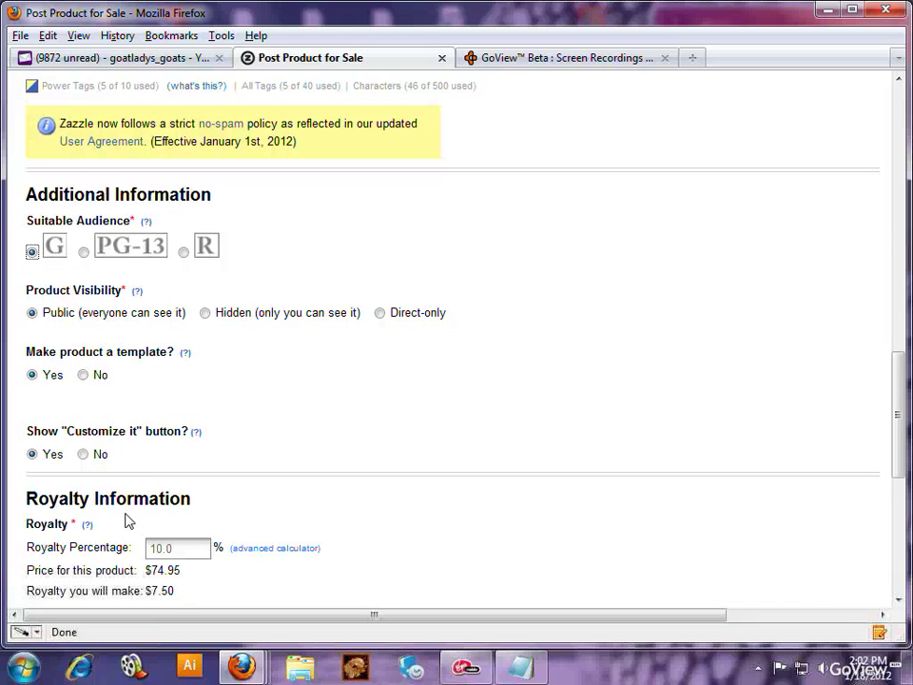
pyautogui.scroll(-2, 75, 432)
pyautogui.scroll(-2, 75, 432)
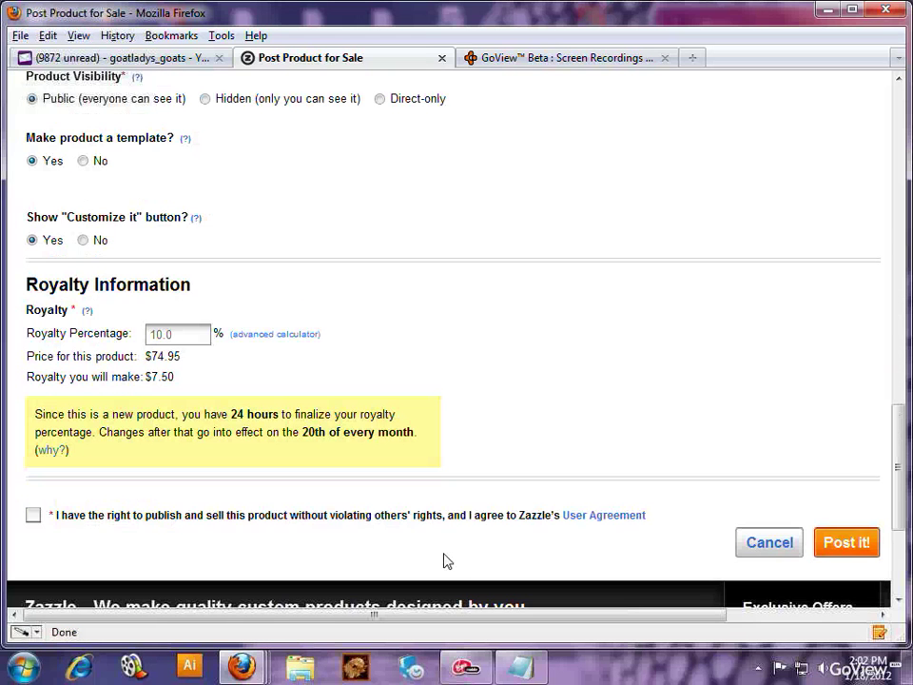
pyautogui.press('space')
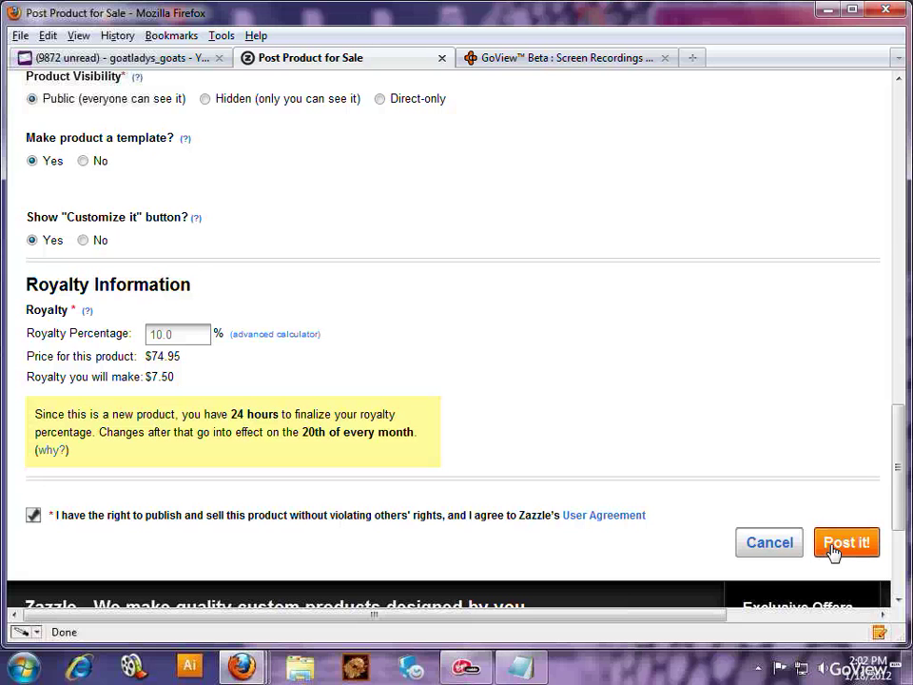
pyautogui.click(833, 550)
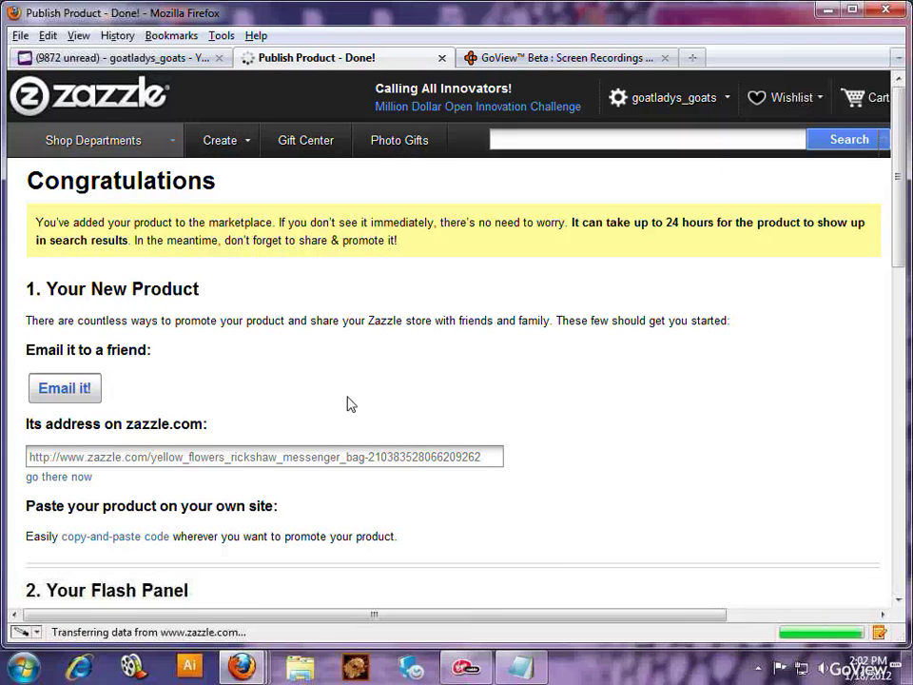
# Follow the 'see my product' link to the Yellow Flowers Rickshaw Messenger Bag product page.
pyautogui.scroll(-3, 241, 416)
pyautogui.scroll(-5, 176, 435)
pyautogui.scroll(-6, 176, 434)
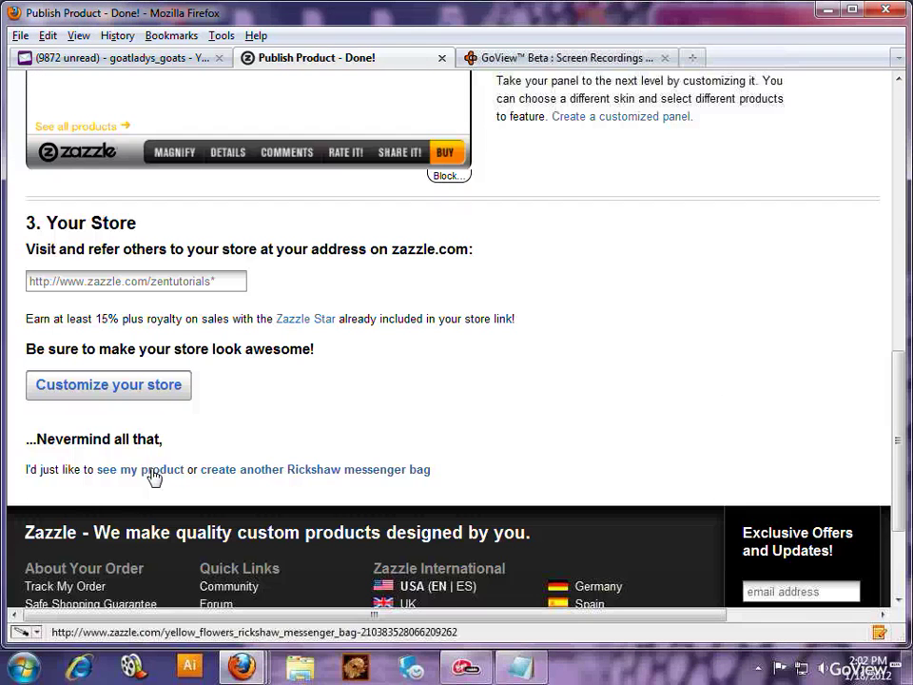
pyautogui.click(152, 470)
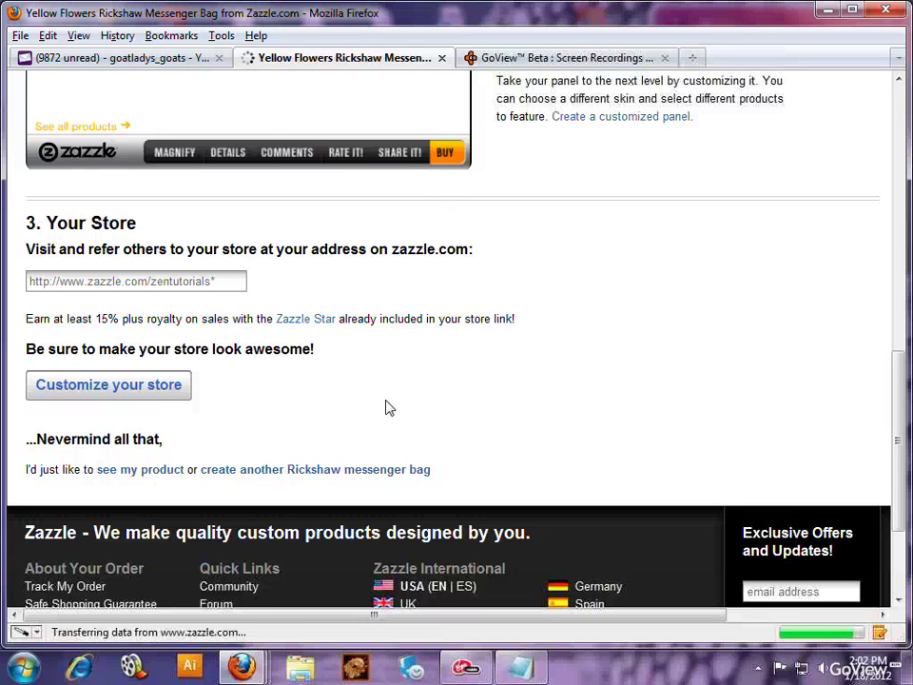